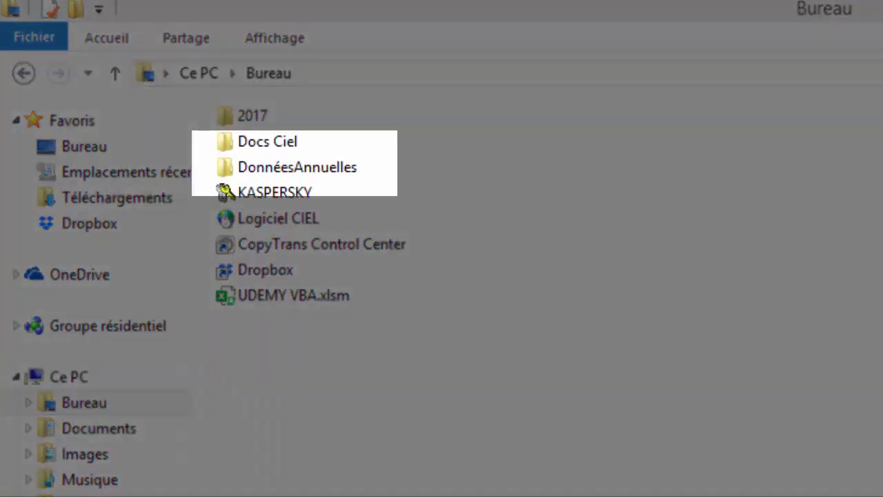
# Open DonnéesAnnuelles on the desktop, then its 2015 folder holding février.xlsx and Janvier.xlsx.
pyautogui.doubleClick(344, 170)
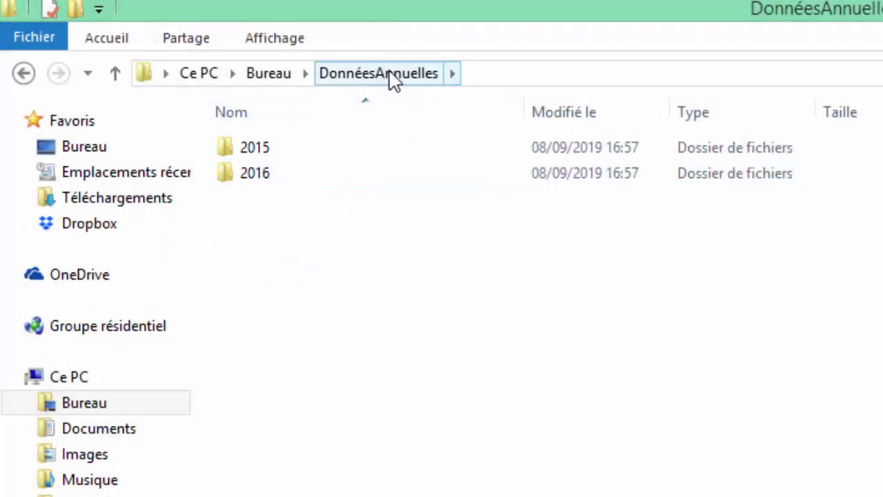
pyautogui.doubleClick(257, 154)
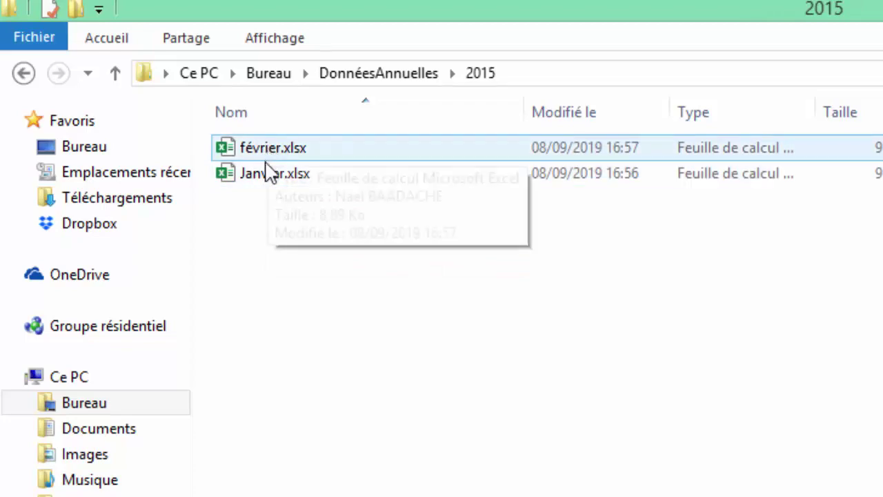
pyautogui.moveTo(146, 93)
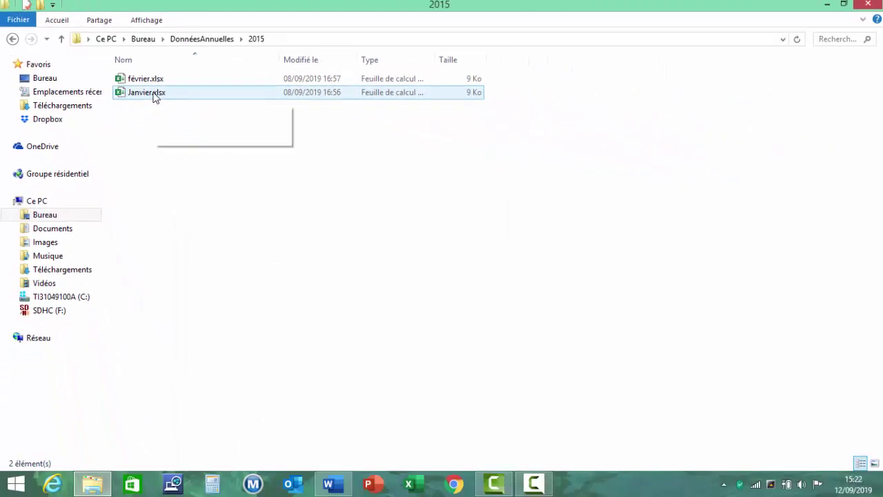
pyautogui.doubleClick(155, 94)
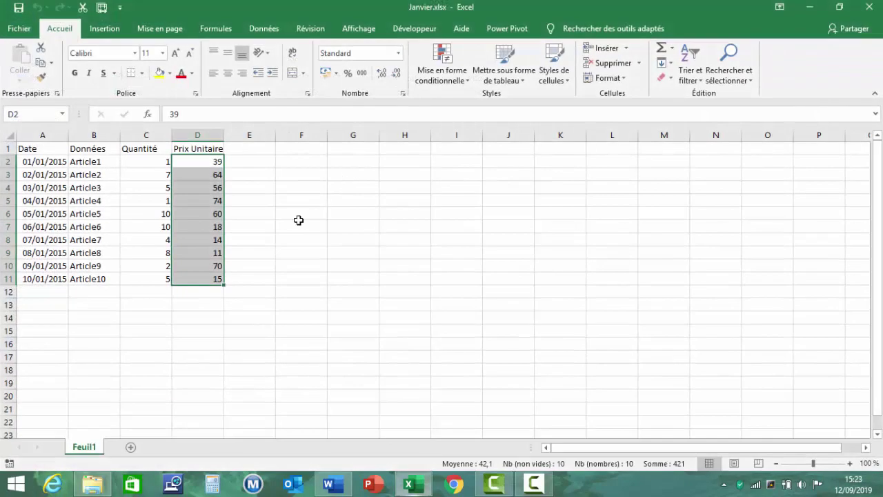
pyautogui.click(210, 216)
pyautogui.moveTo(39, 162); pyautogui.dragTo(43, 279)
pyautogui.moveTo(98, 164); pyautogui.dragTo(89, 279)
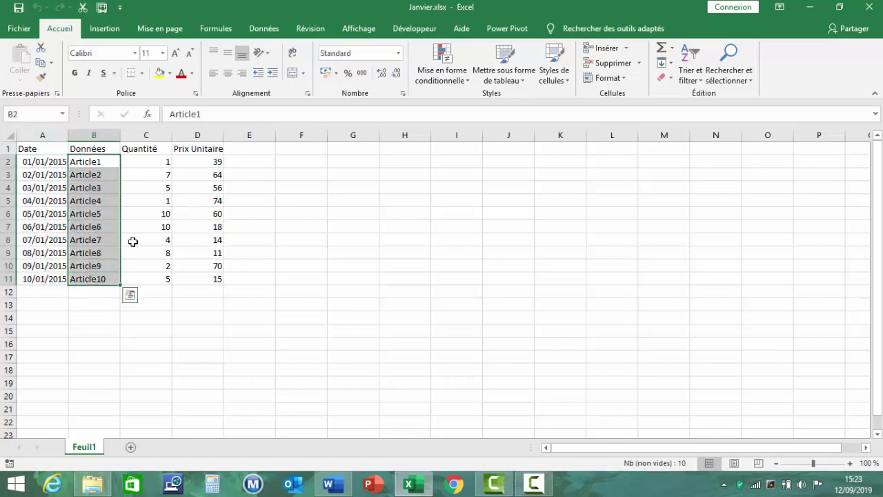
pyautogui.moveTo(166, 163); pyautogui.dragTo(164, 239)
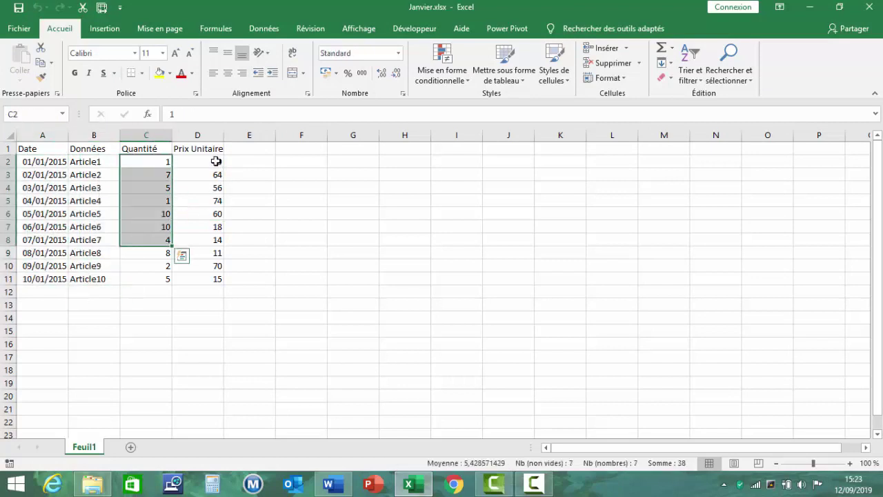
pyautogui.moveTo(216, 161); pyautogui.dragTo(209, 225)
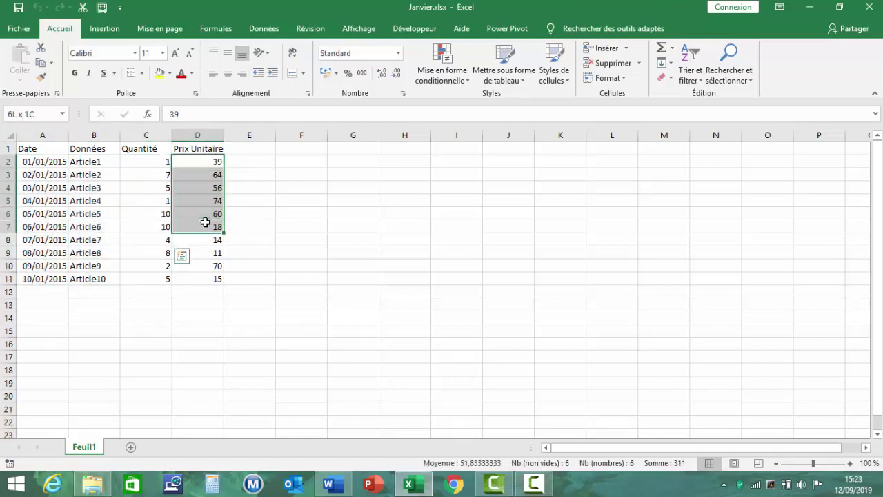
pyautogui.click(870, 9)
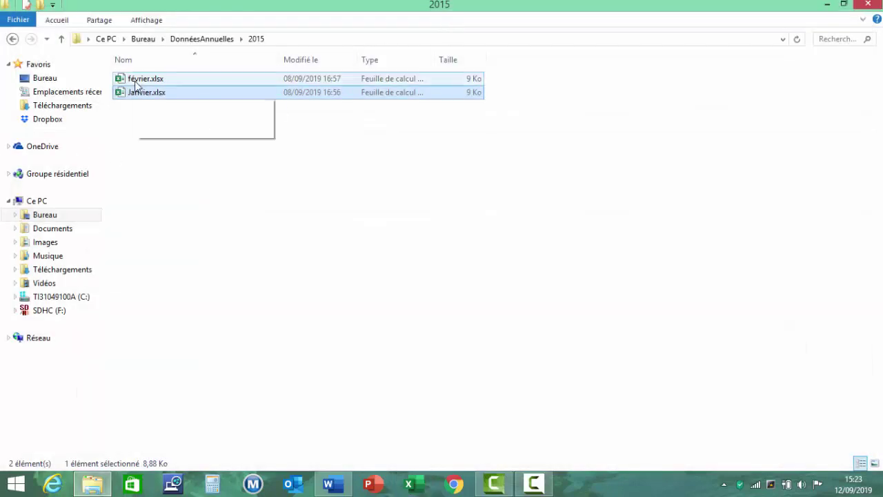
# Go up from the 2015 folder through DonnéesAnnuelles back to the Bureau desktop folder.
pyautogui.click(137, 81)
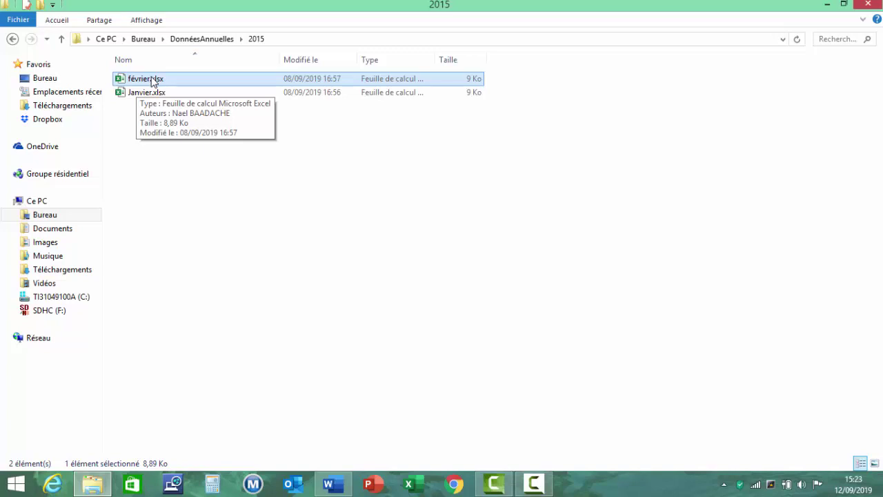
pyautogui.click(62, 42)
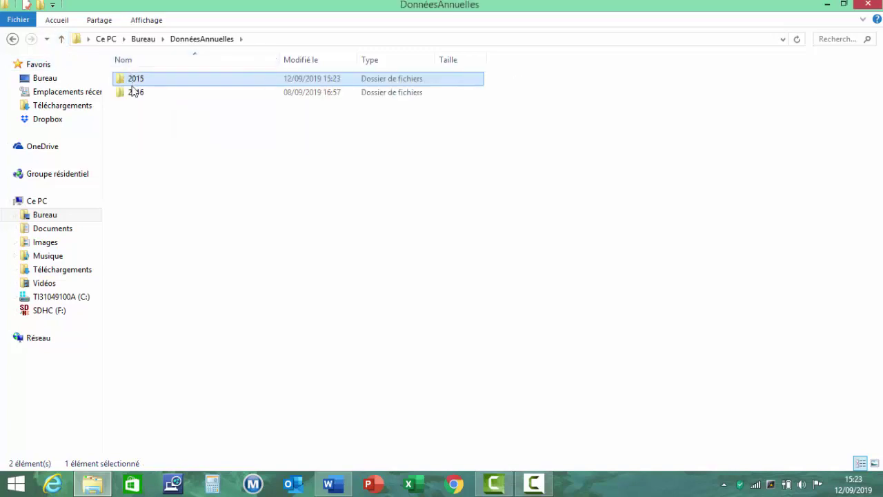
pyautogui.click(134, 92)
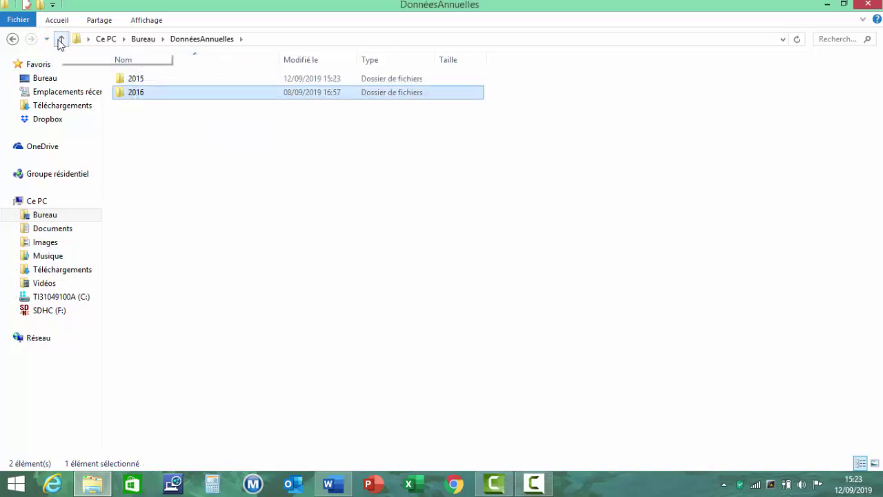
pyautogui.click(60, 39)
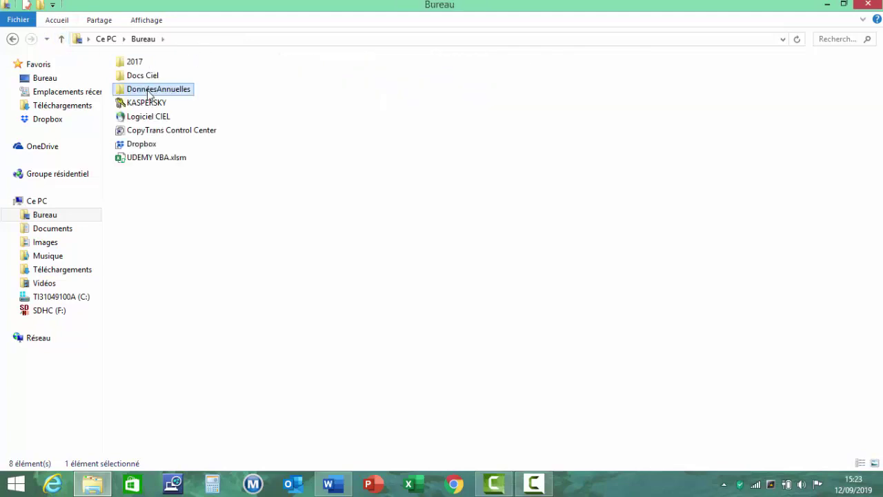
# Take a screen clipping of the folder path area and select the new 2017 folder.
pyautogui.press('super+shift+s')
pyautogui.moveTo(51, 30); pyautogui.dragTo(239, 76)
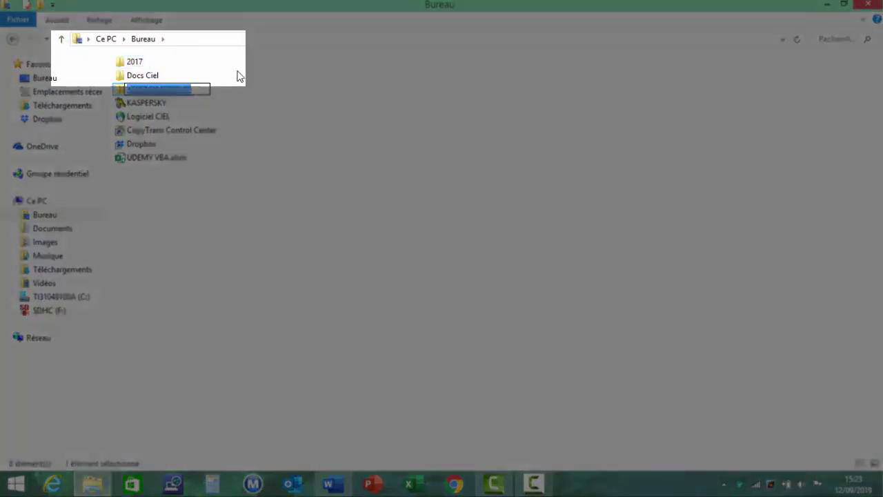
pyautogui.click(135, 63)
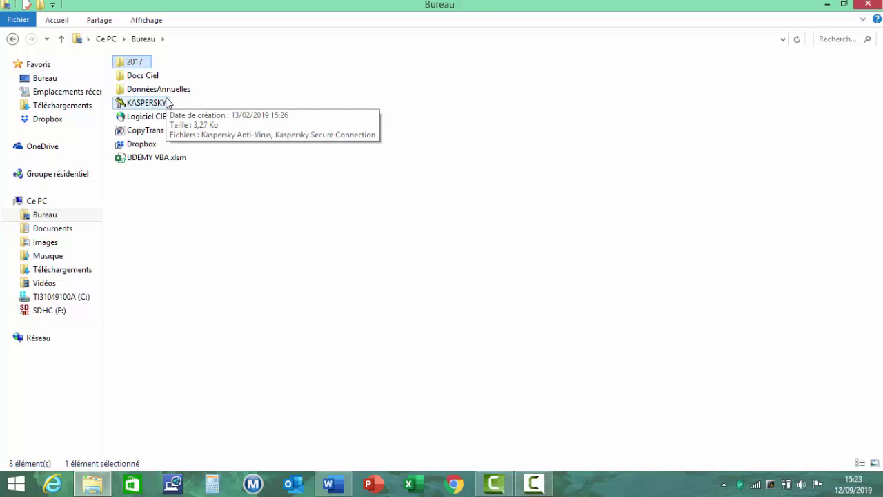
# Create a blank Excel workbook and choose Nouvelle requête > À partir d'un fichier > À partir d'un dossier.
pyautogui.click(414, 486)
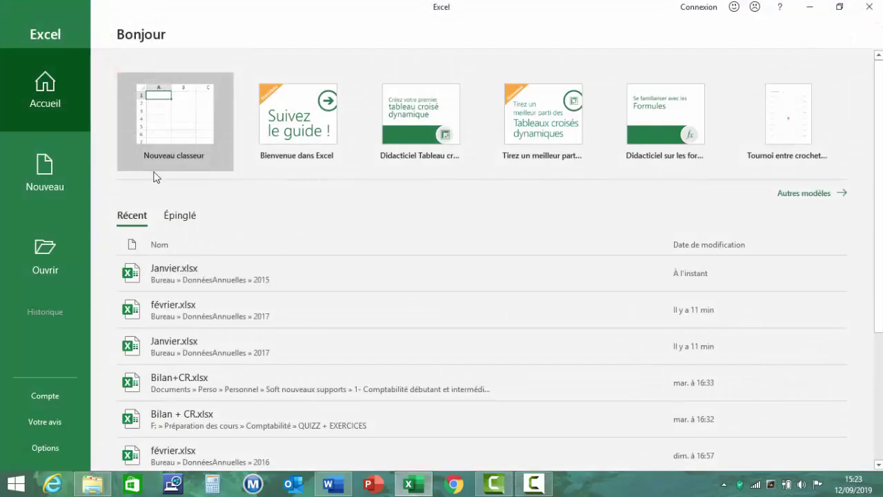
pyautogui.click(167, 134)
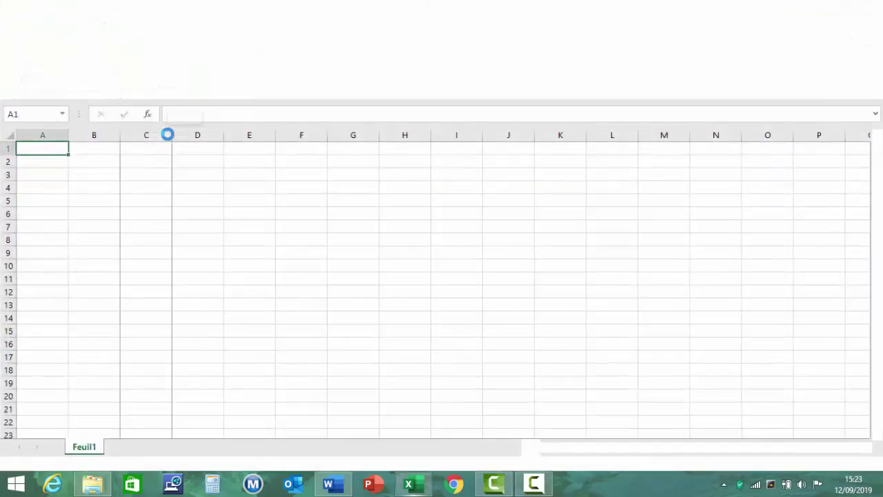
pyautogui.click(94, 190)
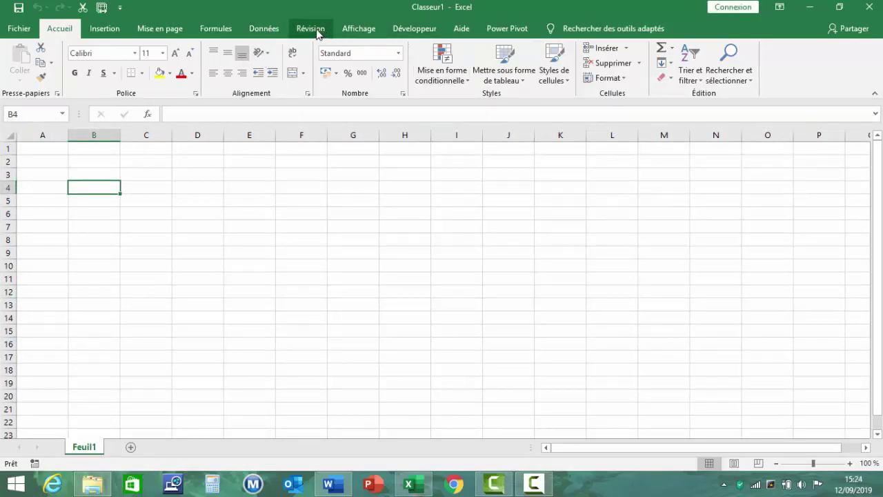
pyautogui.click(269, 32)
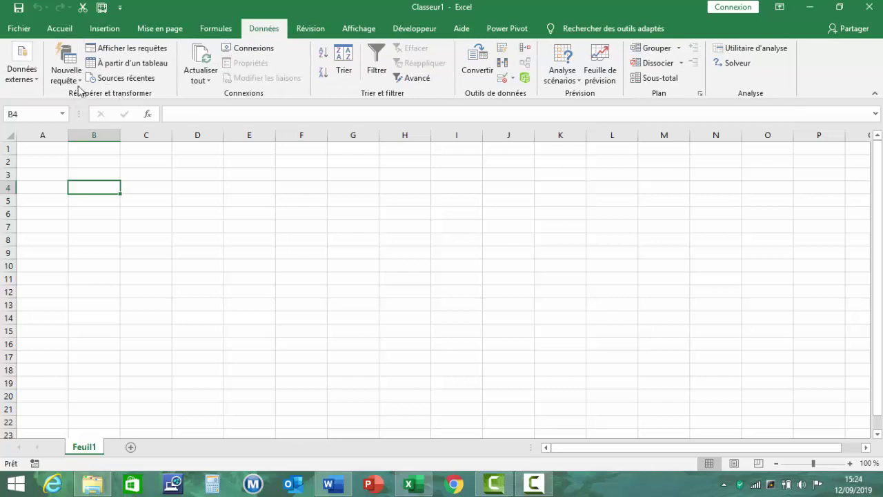
pyautogui.click(69, 77)
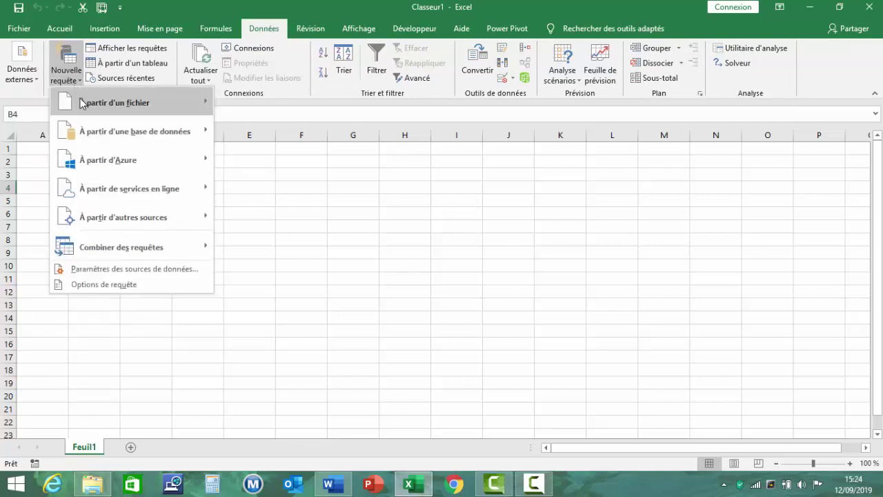
pyautogui.moveTo(131, 102)
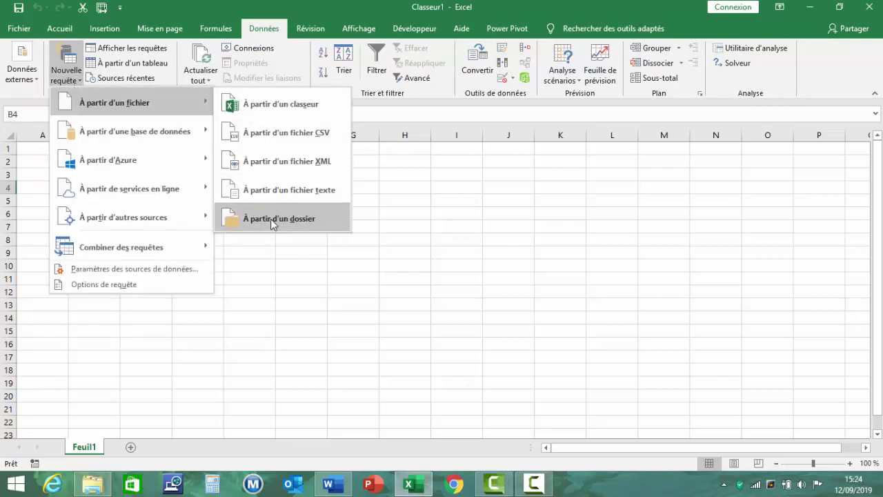
pyautogui.click(272, 221)
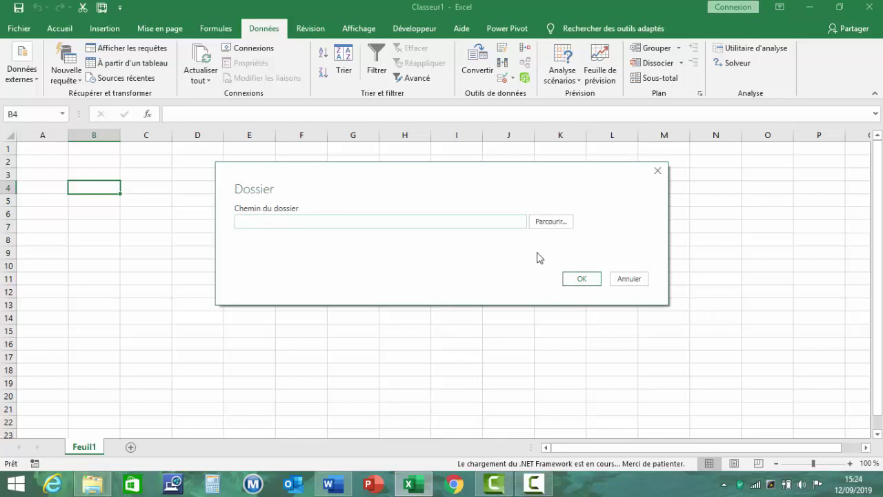
# Browse to DonnéesAnnuelles as the source folder and confirm to preview its four .xlsx files.
pyautogui.click(556, 221)
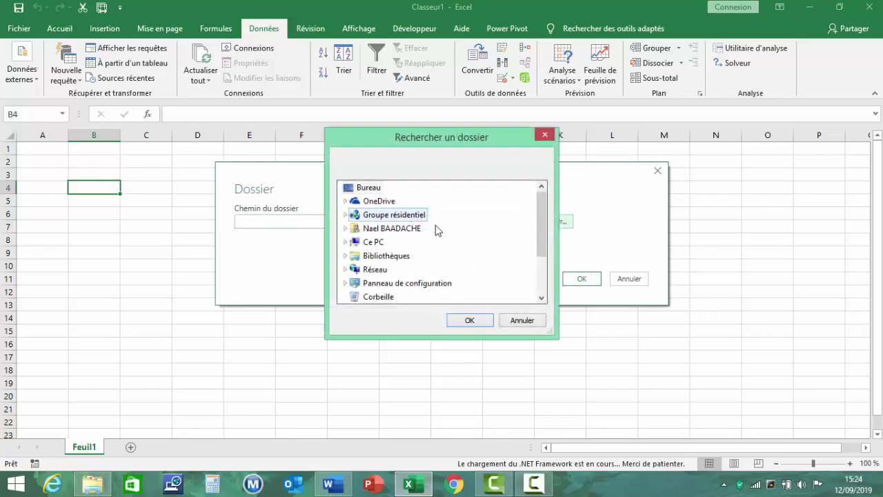
pyautogui.moveTo(538, 230); pyautogui.dragTo(537, 253)
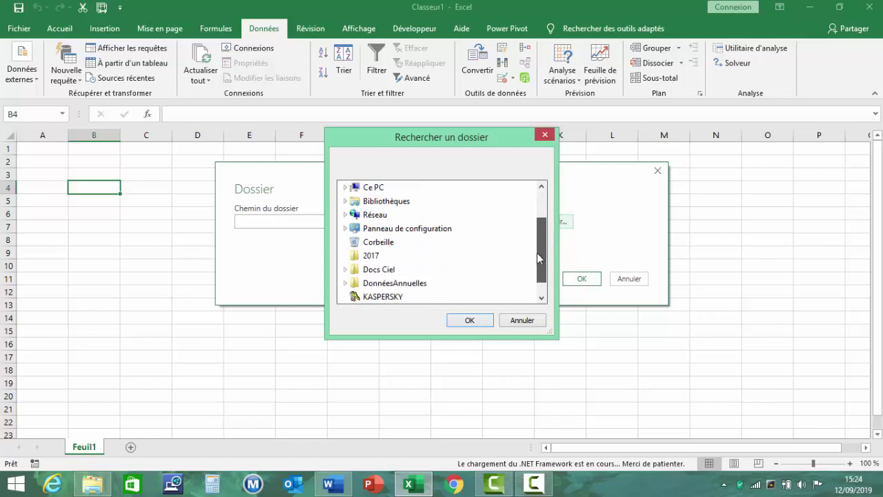
pyautogui.doubleClick(395, 283)
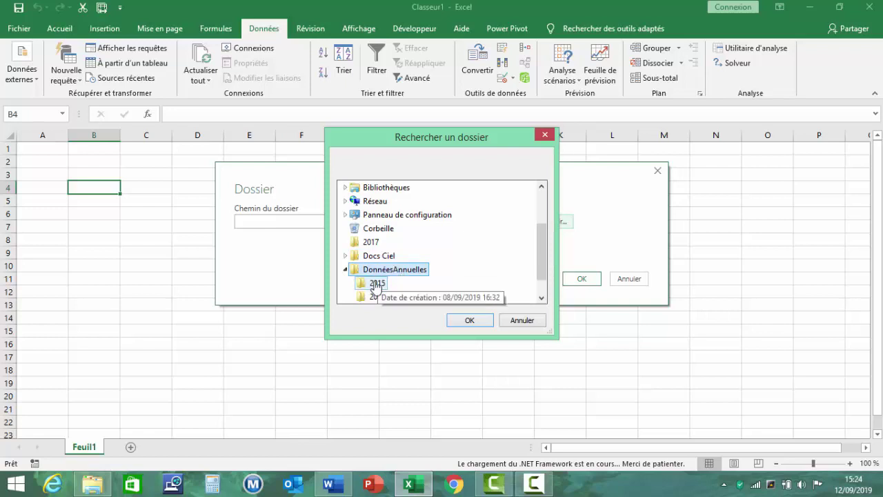
pyautogui.click(470, 322)
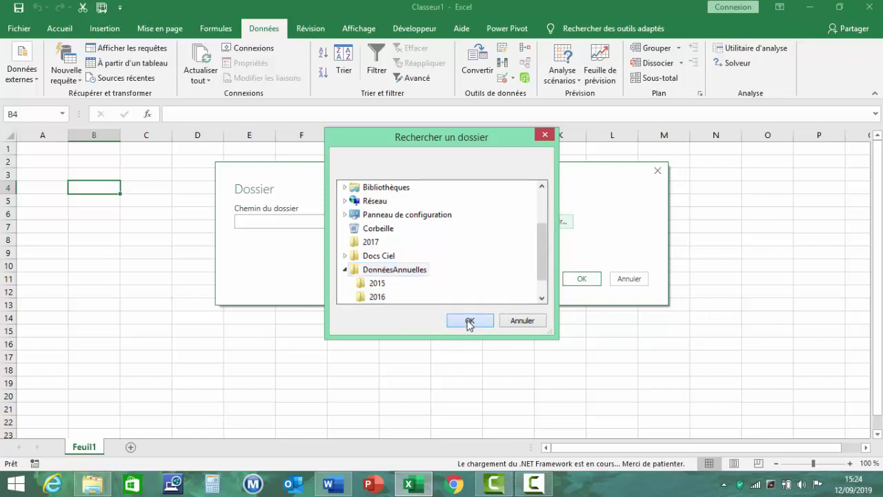
pyautogui.click(582, 279)
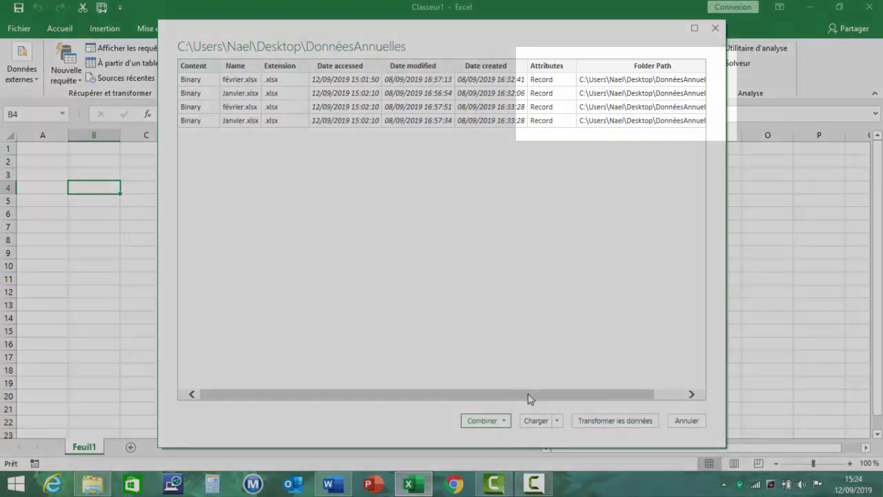
# Use Combiner et transformer les données with Premier fichier as sample and the Feuil1 sheet.
pyautogui.moveTo(529, 394); pyautogui.dragTo(560, 394)
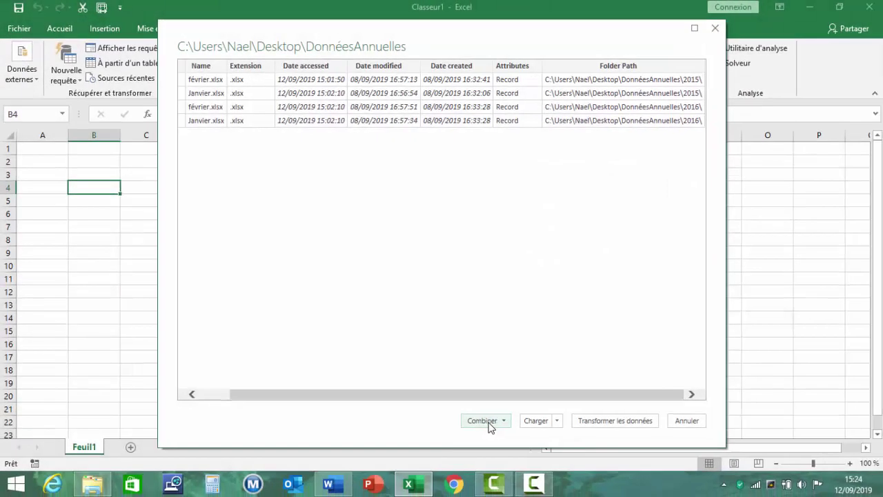
pyautogui.click(489, 422)
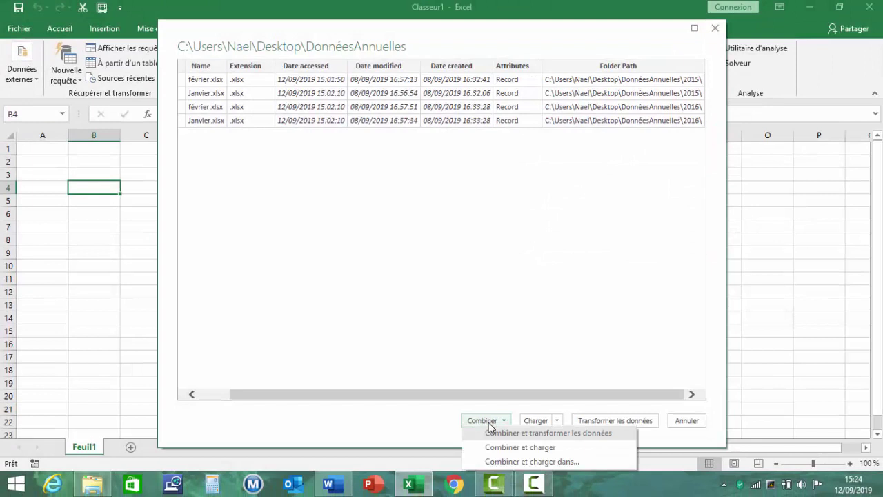
pyautogui.click(533, 434)
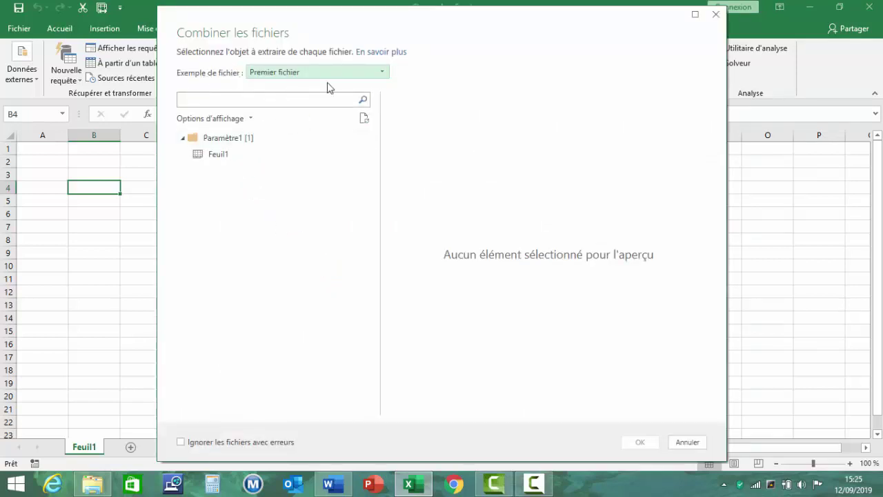
pyautogui.click(382, 74)
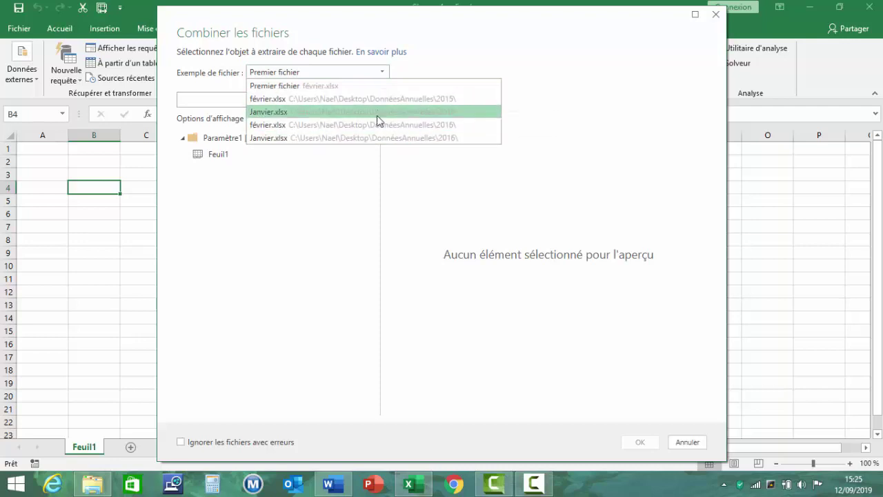
pyautogui.click(274, 221)
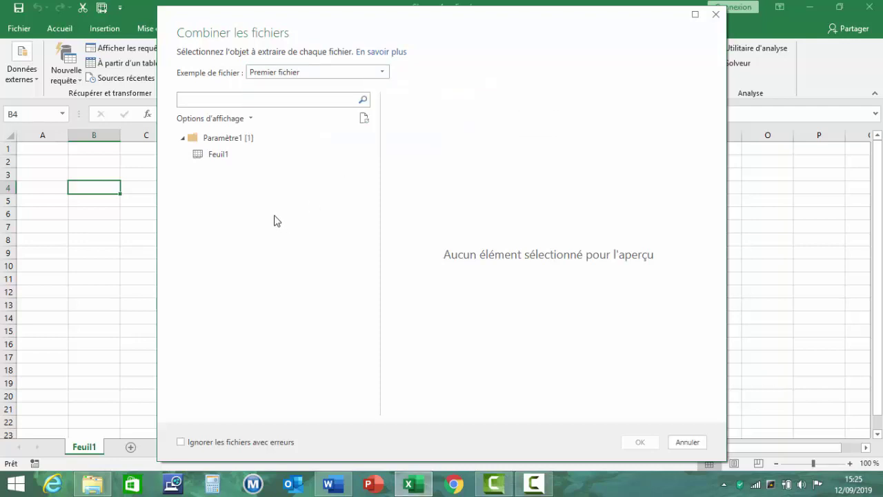
pyautogui.click(225, 155)
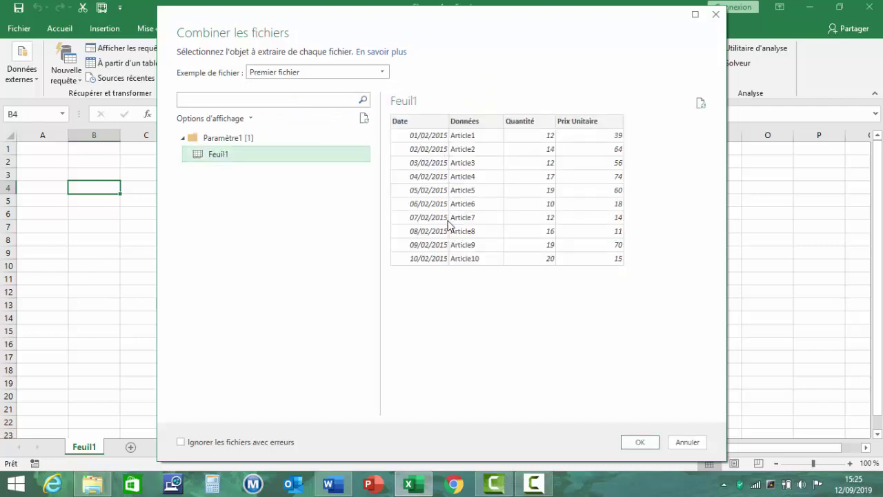
pyautogui.click(640, 442)
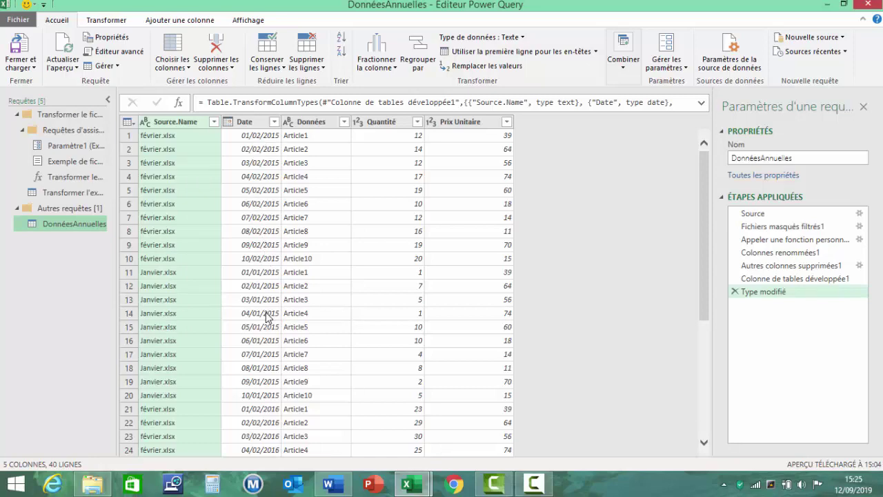
# Delete the Source.Name column from the combined DonnéesAnnuelles query.
pyautogui.scroll(-4, 287, 297)
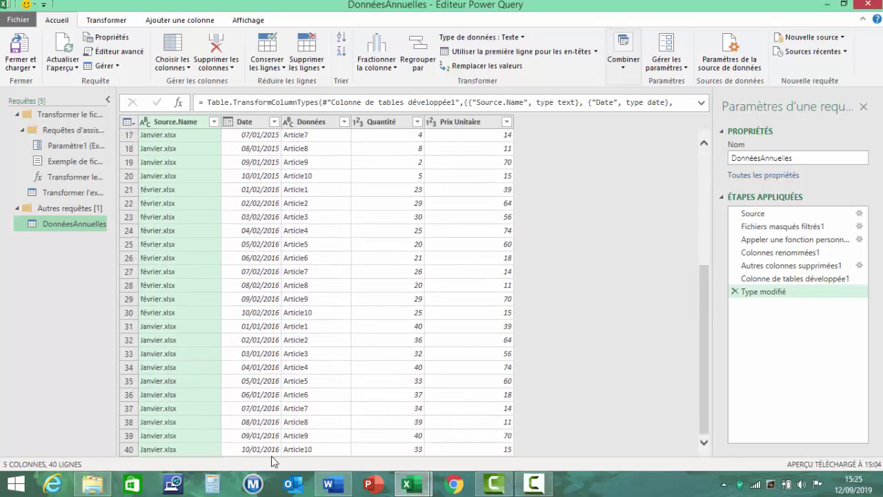
pyautogui.rightClick(165, 127)
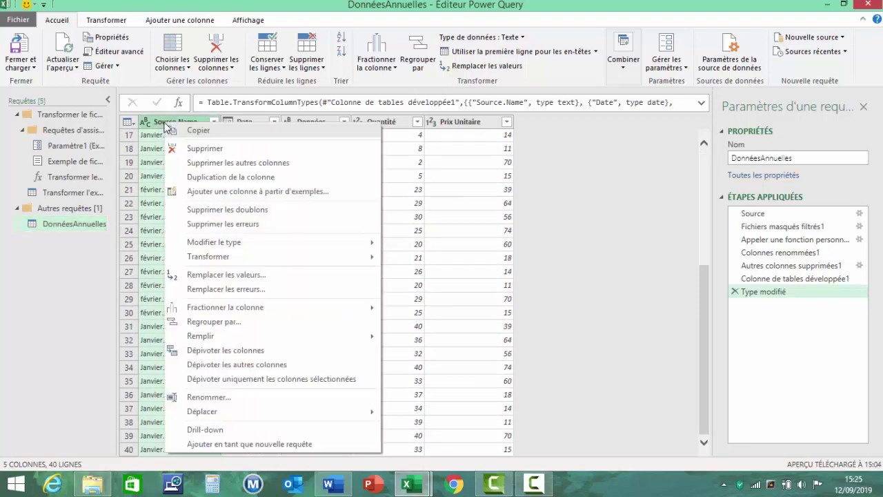
pyautogui.click(189, 149)
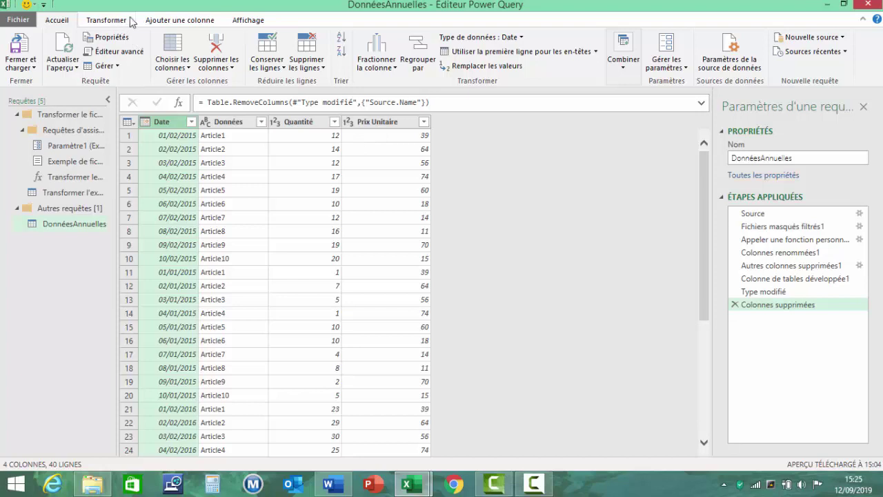
# Add a custom column named total with the formula [Quantité]*[Prix Unitaire].
pyautogui.click(198, 24)
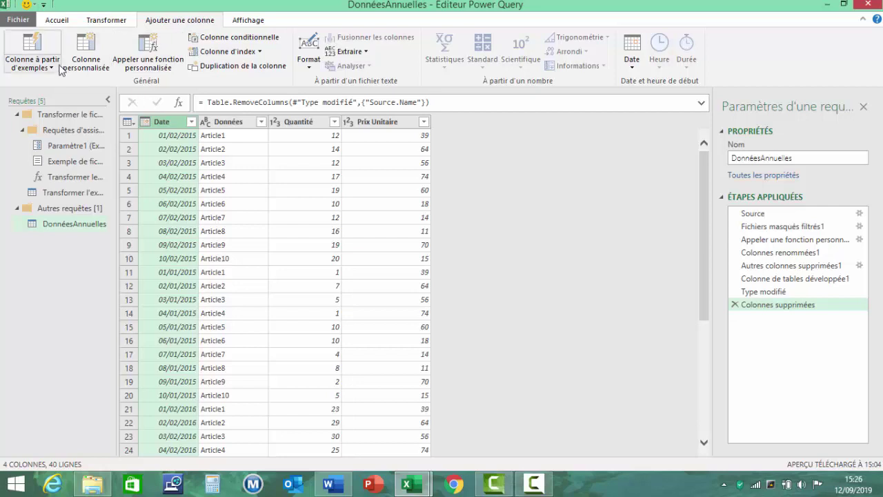
pyautogui.click(86, 51)
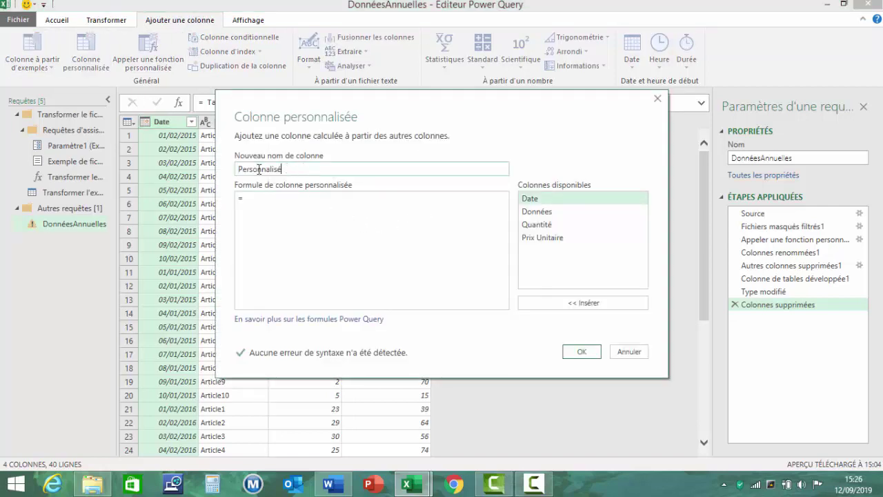
pyautogui.doubleClick(259, 169)
pyautogui.write('total')
pyautogui.click(262, 199)
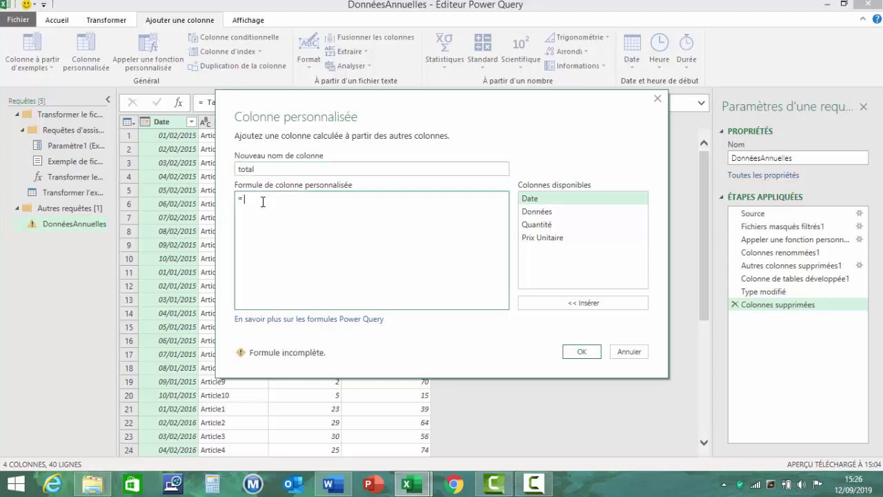
pyautogui.doubleClick(543, 225)
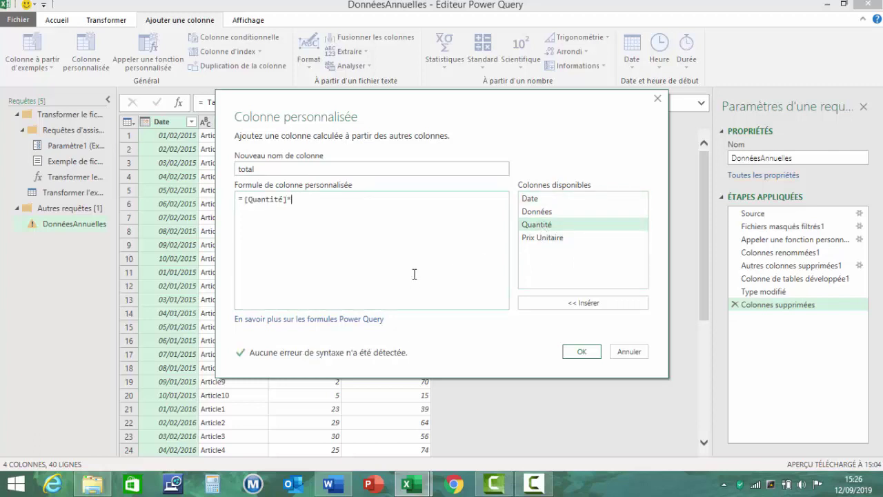
pyautogui.doubleClick(554, 238)
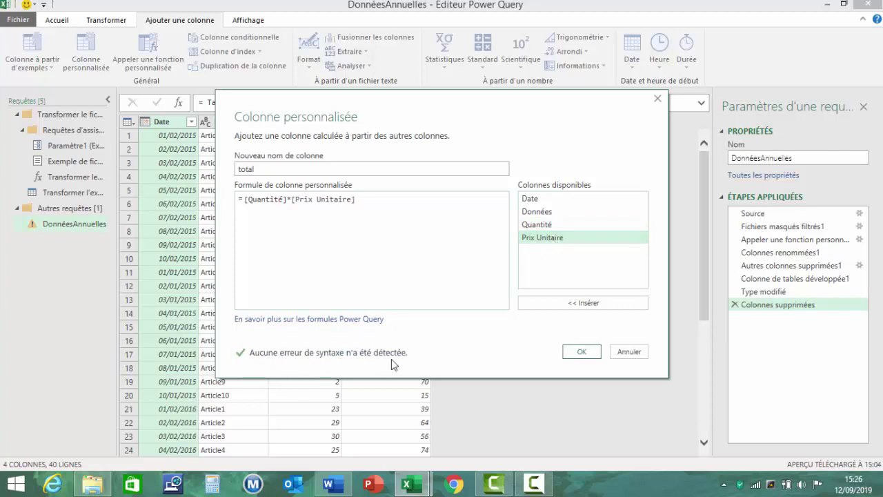
pyautogui.click(583, 353)
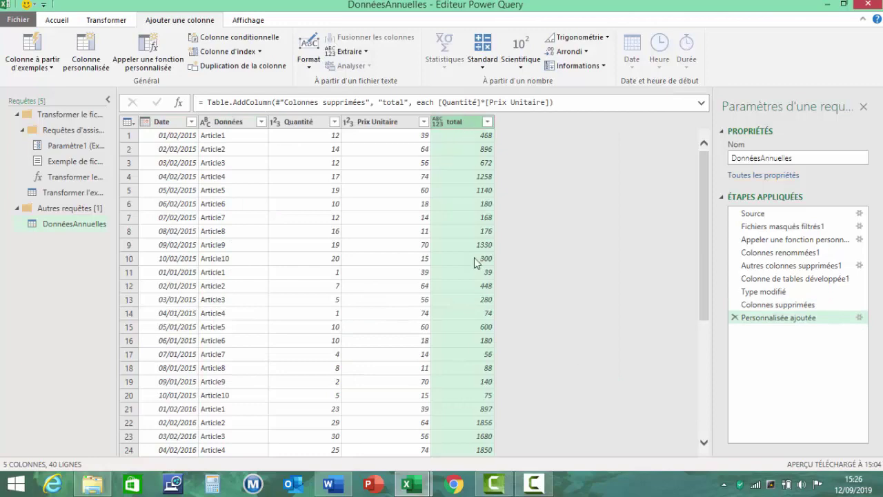
pyautogui.scroll(-5, 462, 240)
pyautogui.scroll(5, 461, 240)
pyautogui.click(56, 21)
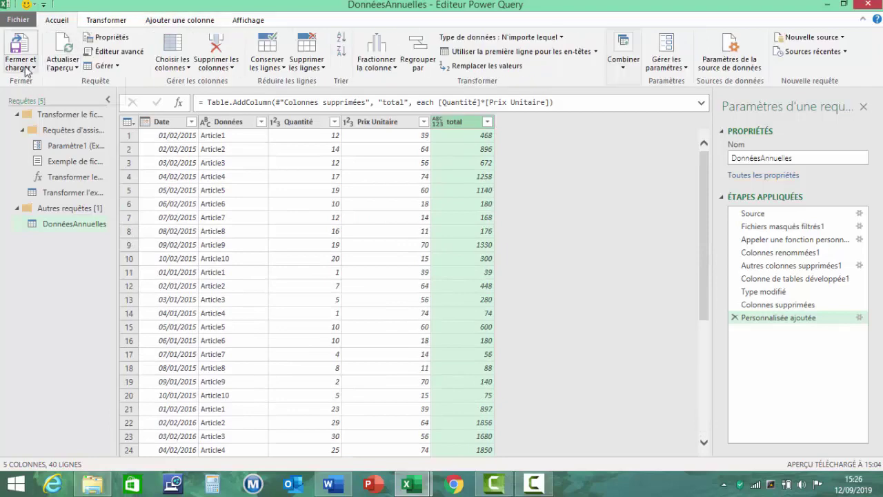
# Close the Power Query editor and load the DonnéesAnnuelles query as a table on Feuil2.
pyautogui.click(28, 68)
pyautogui.click(43, 82)
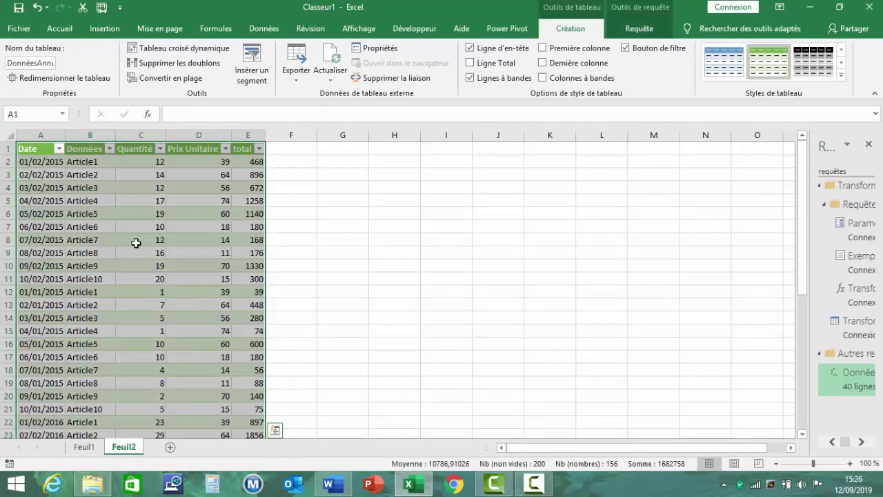
pyautogui.click(136, 242)
pyautogui.scroll(-8, 197, 215)
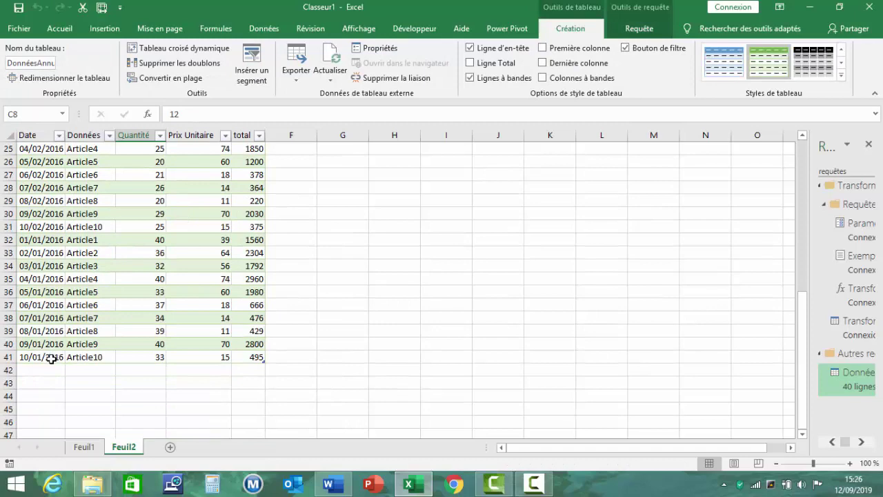
pyautogui.scroll(3, 52, 358)
pyautogui.scroll(3, 69, 276)
pyautogui.scroll(2, 69, 331)
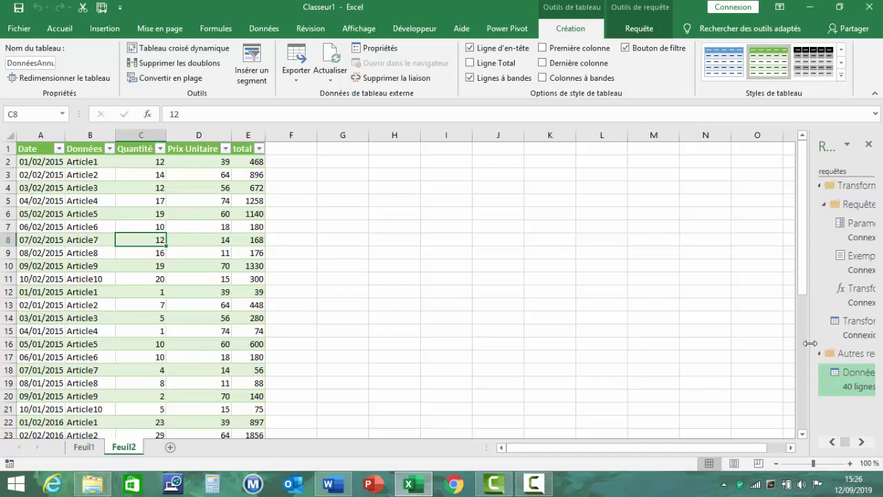
# Widen the Requêtes de classeur pane, reopen DonnéesAnnuelles for editing, and load it again.
pyautogui.moveTo(806, 343)
pyautogui.mouseDown()
pyautogui.moveTo(635, 333)
pyautogui.moveTo(648, 333)
pyautogui.mouseUp()
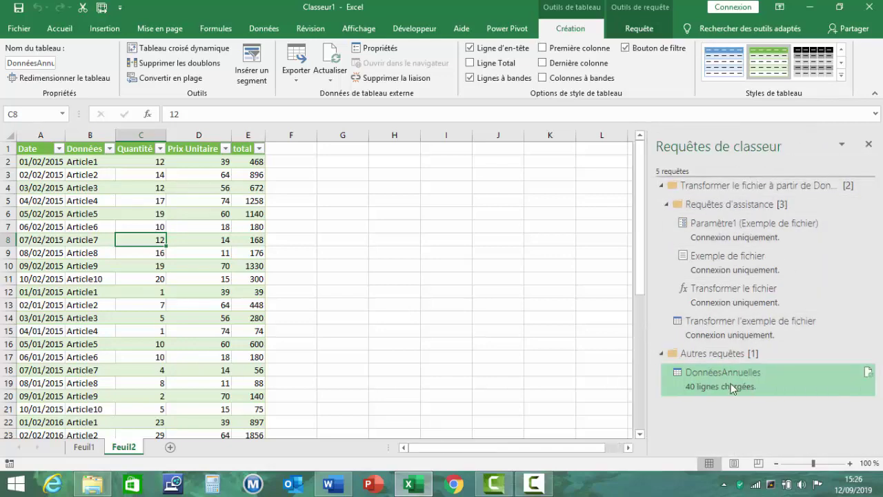
pyautogui.moveTo(723, 379)
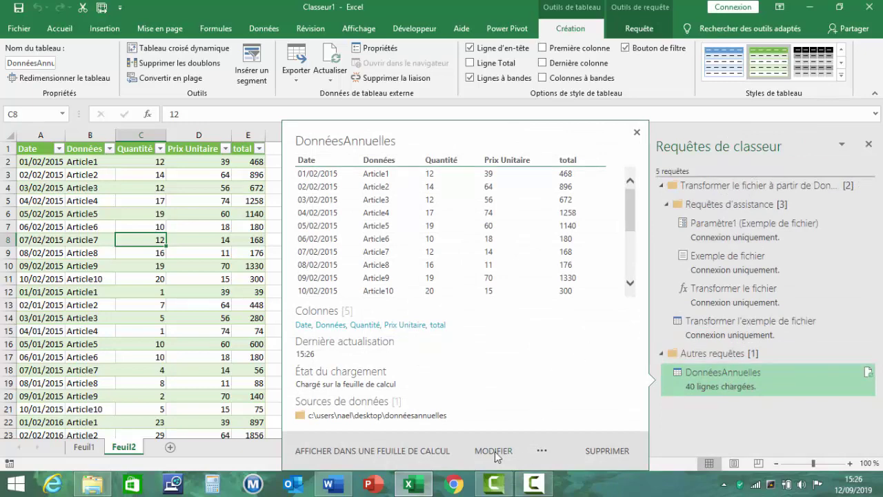
pyautogui.click(495, 451)
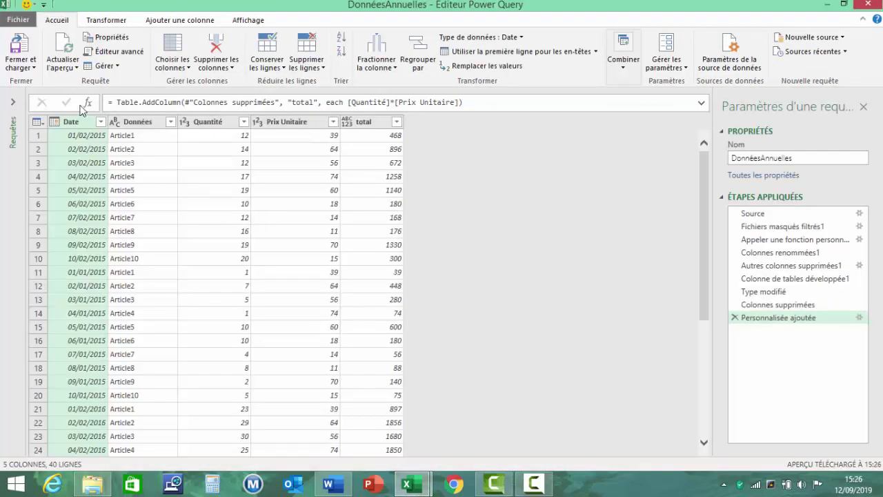
pyautogui.click(20, 68)
pyautogui.click(52, 81)
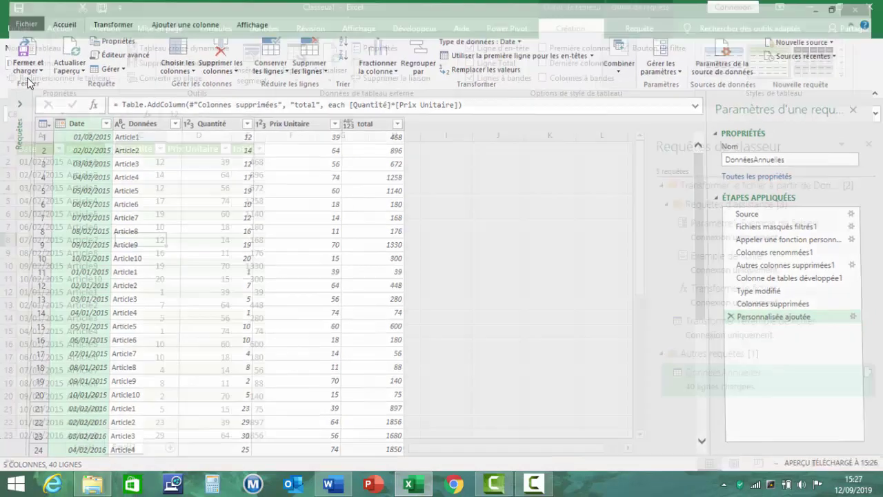
pyautogui.click(80, 239)
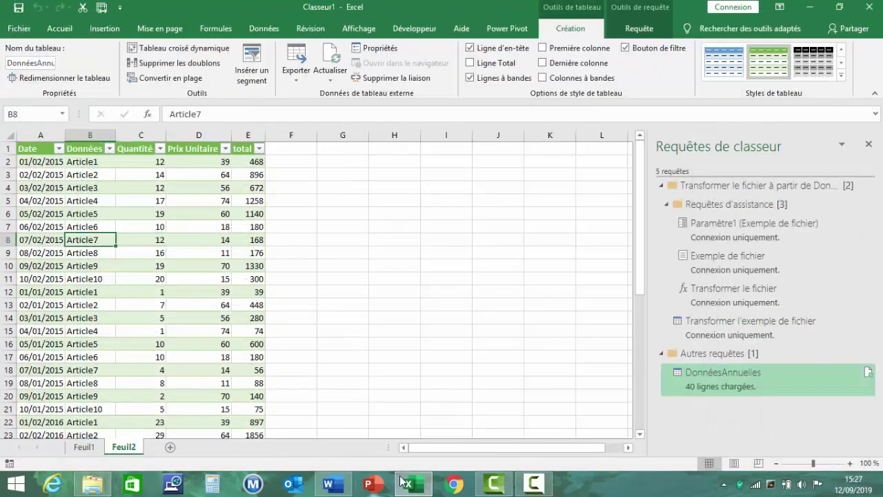
pyautogui.click(868, 490)
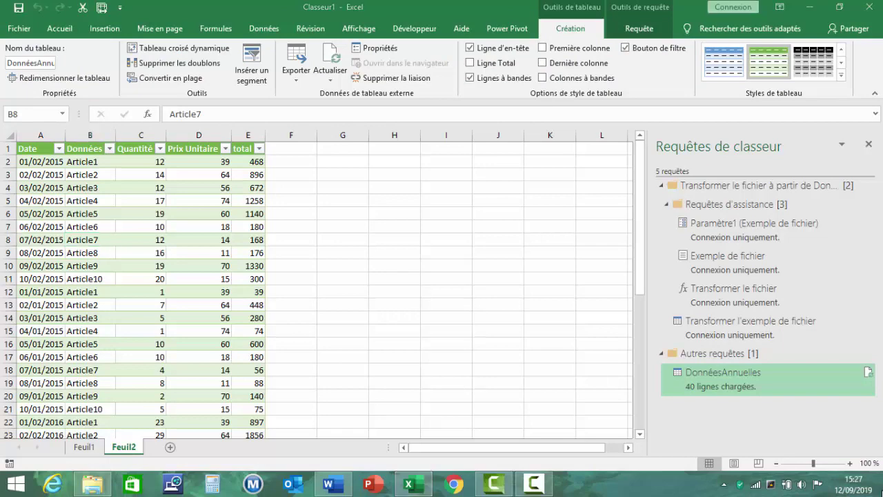
# Move the 2017 folder into DonnéesAnnuelles beside 2015 and 2016, then close File Explorer.
pyautogui.click(807, 8)
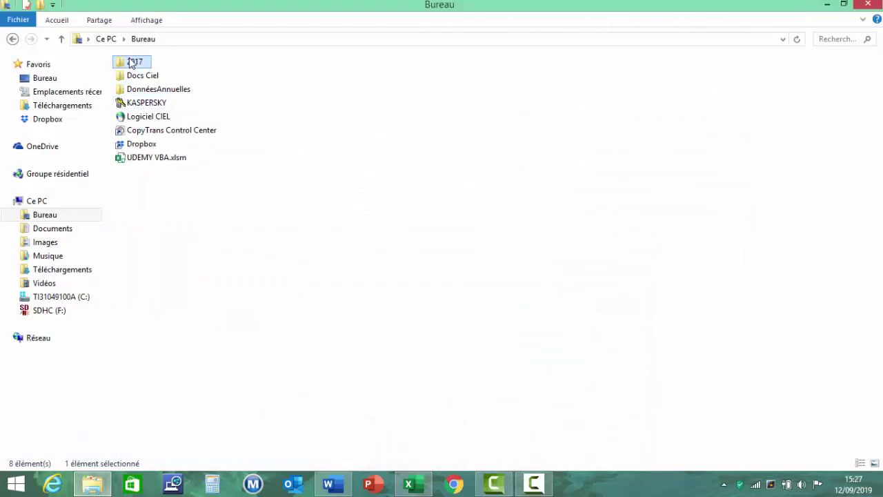
pyautogui.moveTo(136, 63); pyautogui.dragTo(175, 92)
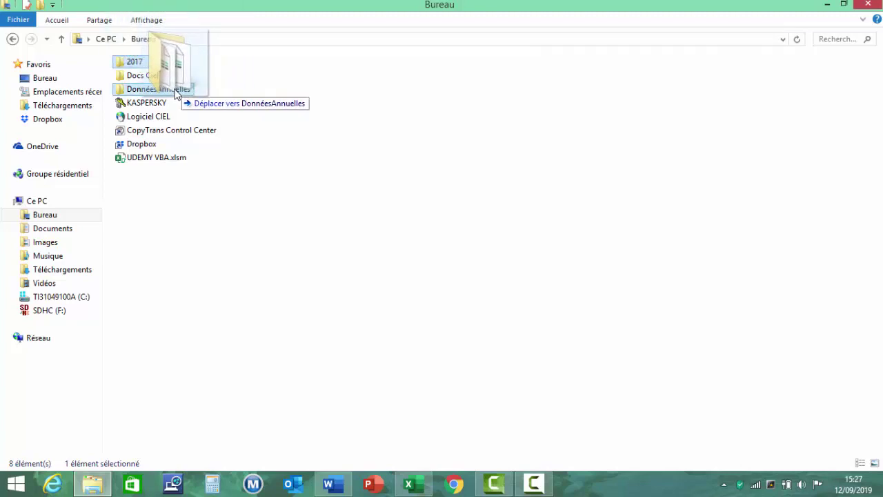
pyautogui.moveTo(175, 93); pyautogui.dragTo(176, 92)
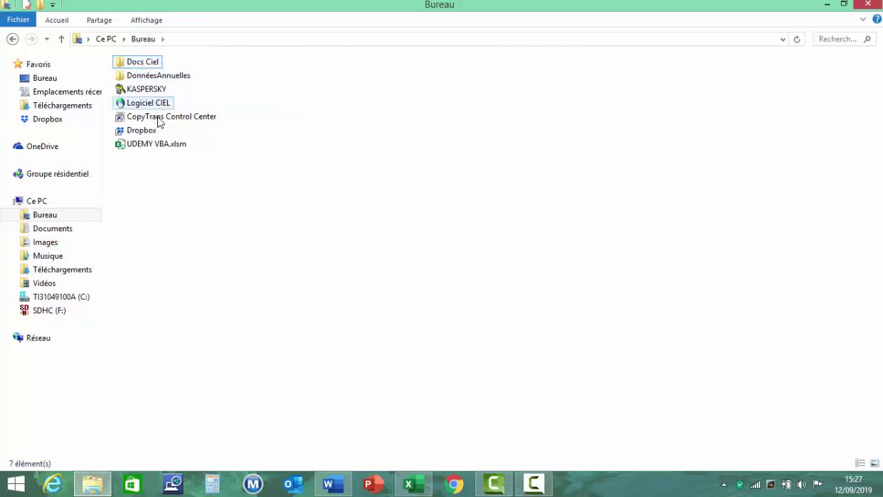
pyautogui.doubleClick(156, 77)
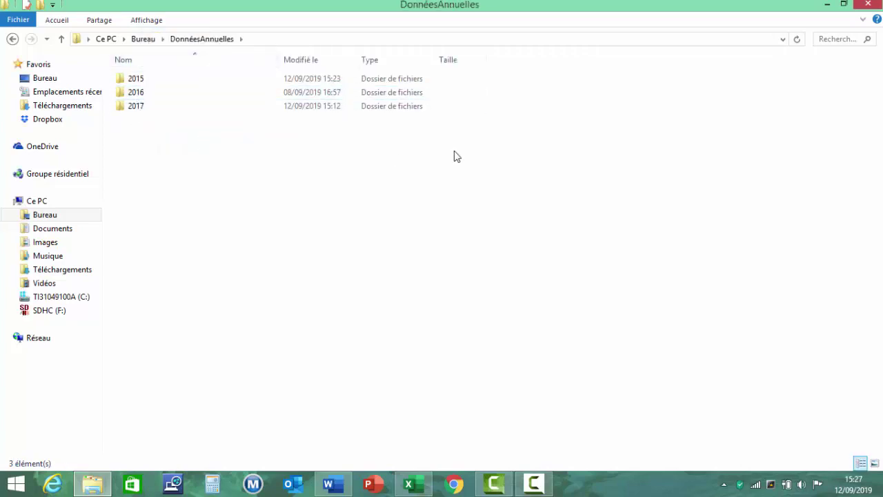
pyautogui.click(868, 5)
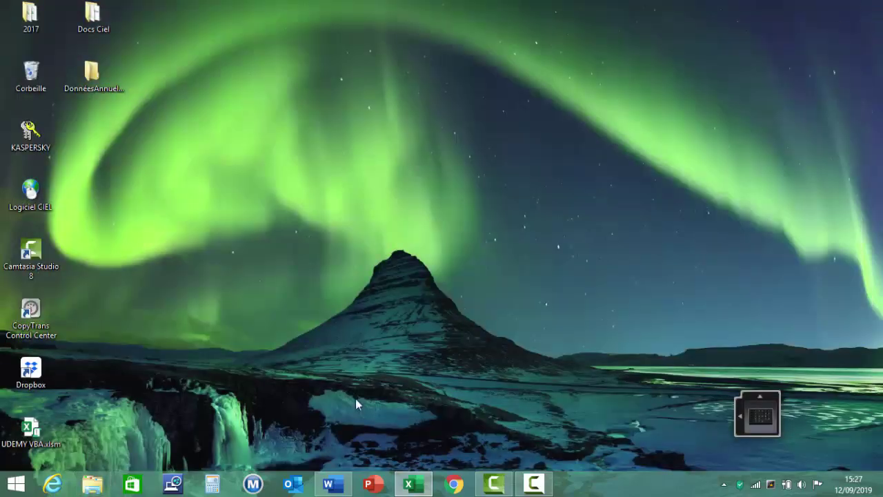
pyautogui.click(418, 488)
# Refresh all queries so the DonnéesAnnuelles table picks up the 2017 data.
pyautogui.click(195, 292)
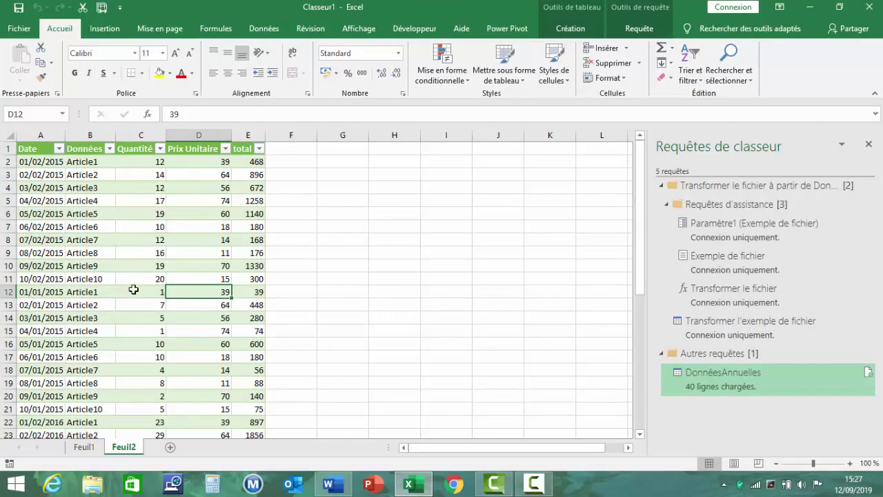
pyautogui.click(264, 28)
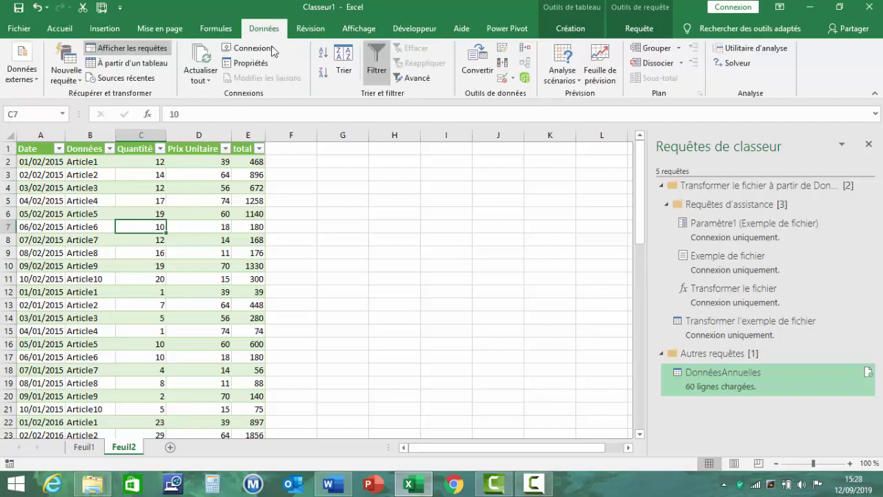
pyautogui.click(191, 82)
pyautogui.click(220, 110)
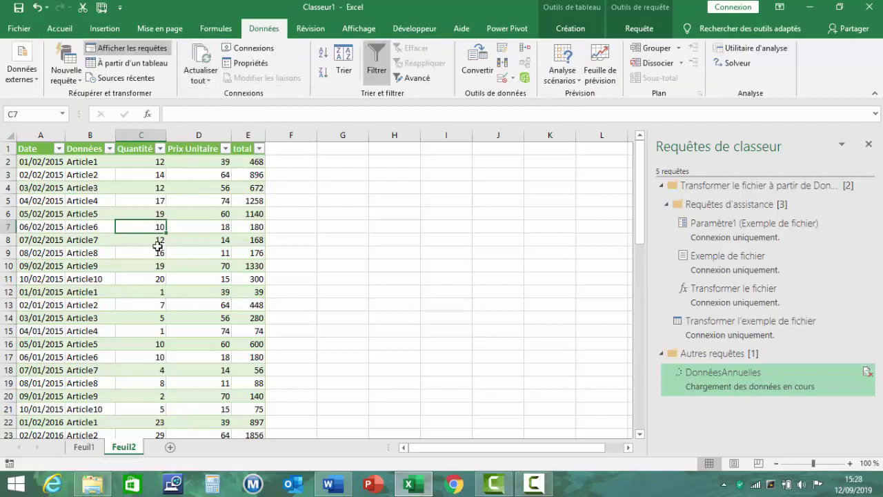
pyautogui.click(127, 243)
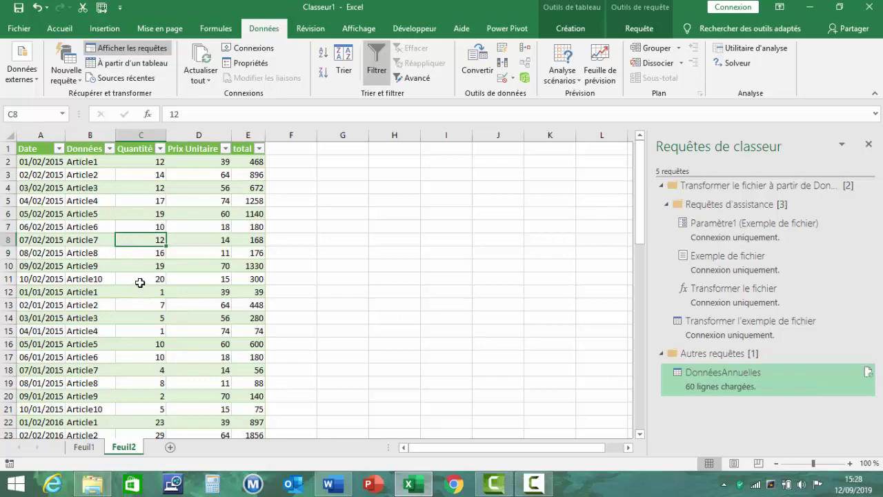
# Check the new 2017 rows in the table and select a block of their totals to see the sum.
pyautogui.scroll(-1, 141, 283)
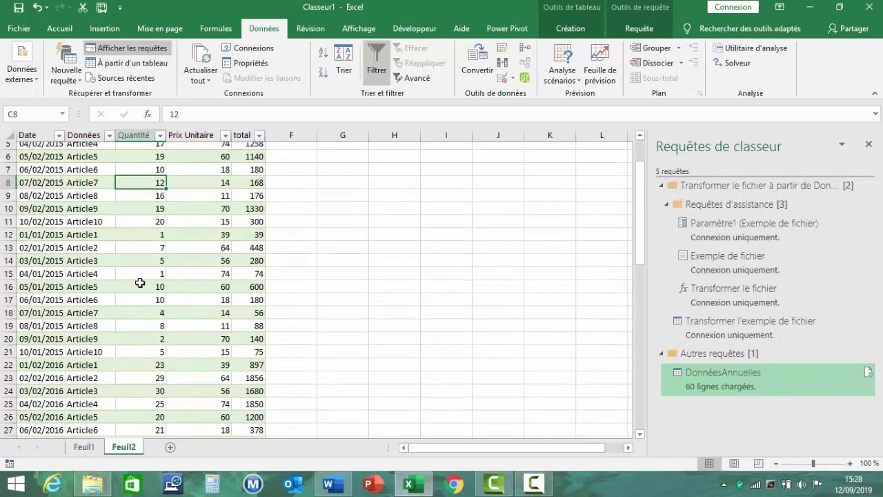
pyautogui.scroll(-2, 140, 283)
pyautogui.scroll(-1, 140, 283)
pyautogui.scroll(-1, 140, 283)
pyautogui.scroll(-3, 140, 283)
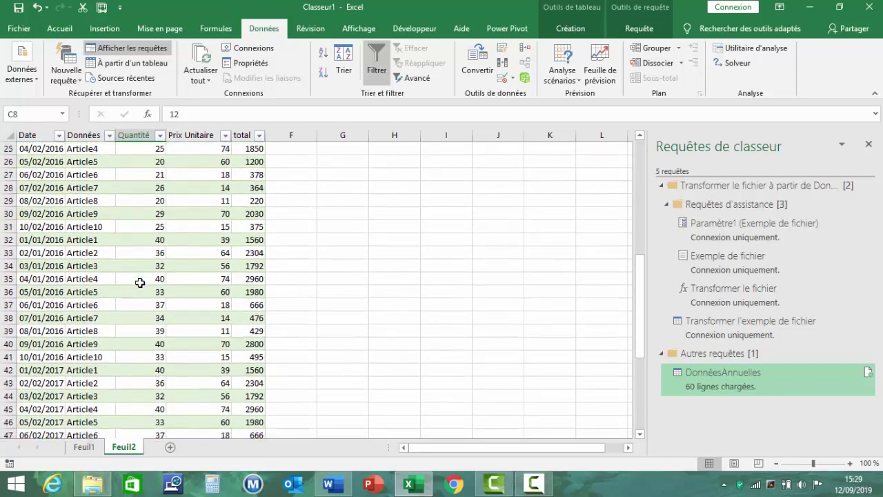
pyautogui.scroll(-2, 128, 286)
pyautogui.scroll(-1, 128, 286)
pyautogui.click(44, 253)
pyautogui.moveTo(41, 275); pyautogui.dragTo(42, 383)
pyautogui.scroll(-2, 51, 295)
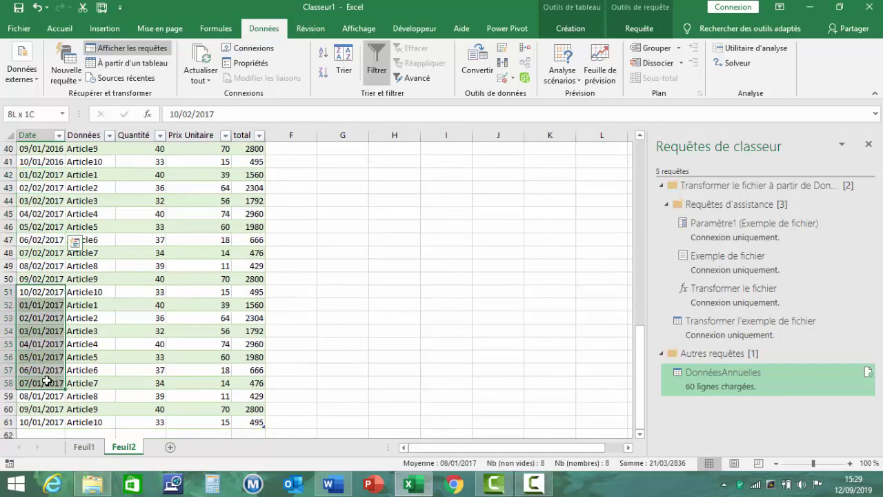
pyautogui.moveTo(248, 304); pyautogui.dragTo(247, 388)
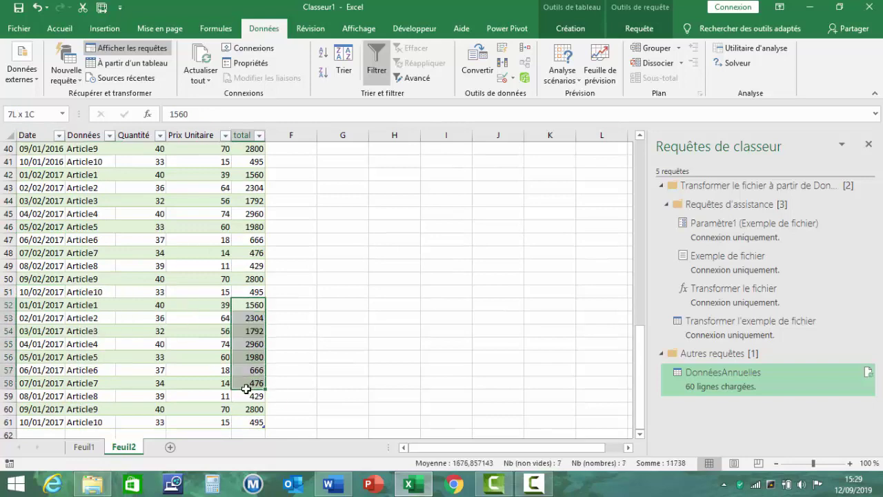
pyautogui.click(69, 304)
pyautogui.scroll(8, 84, 293)
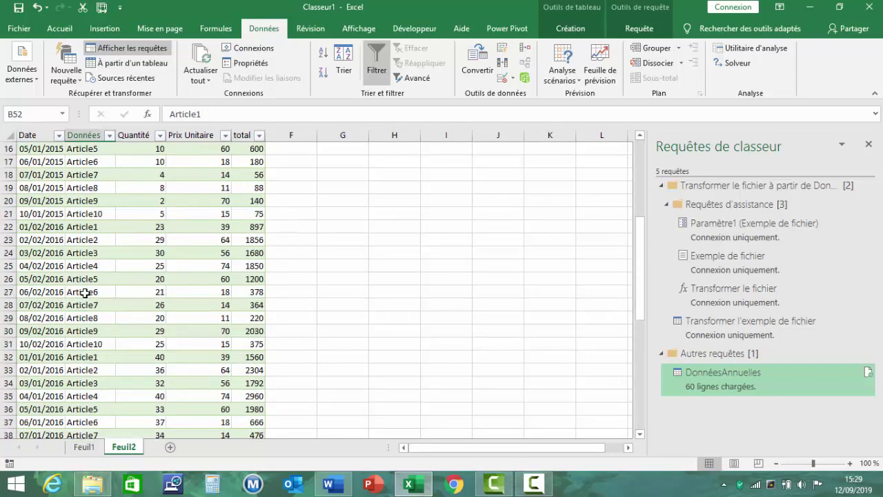
pyautogui.scroll(5, 84, 293)
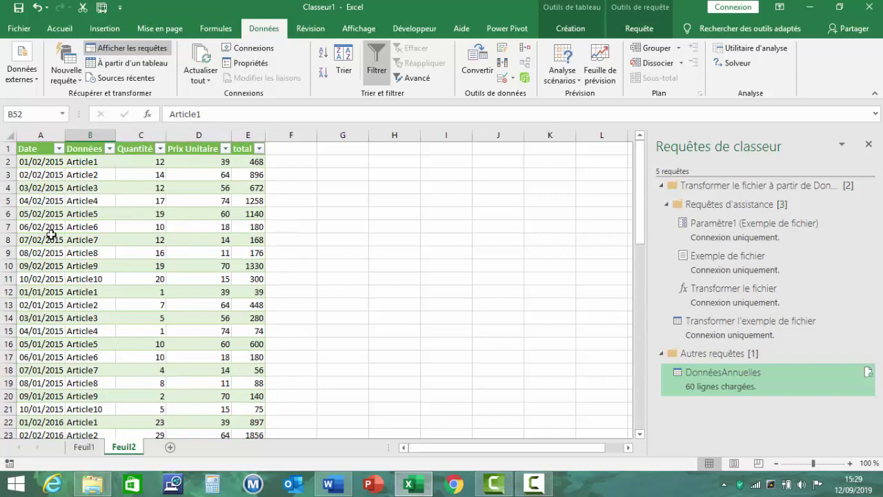
# Insert a pivot table from DonnéesAnnuelles on a new sheet.
pyautogui.click(116, 33)
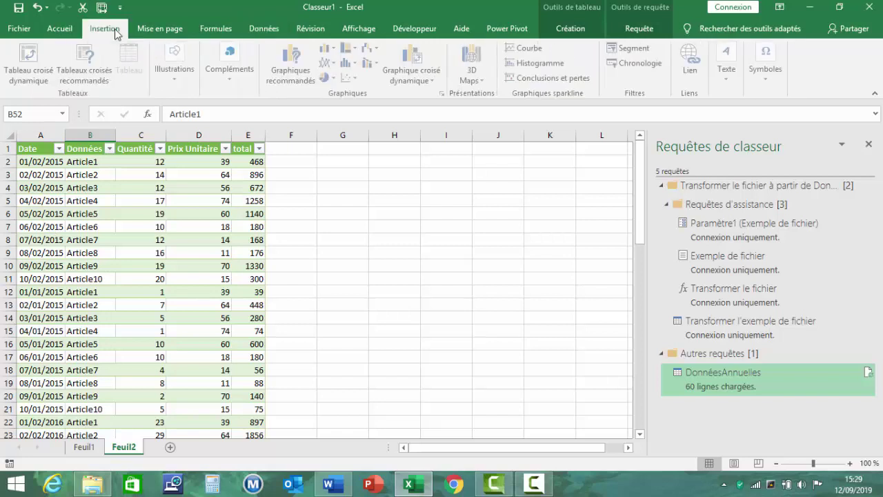
pyautogui.click(29, 59)
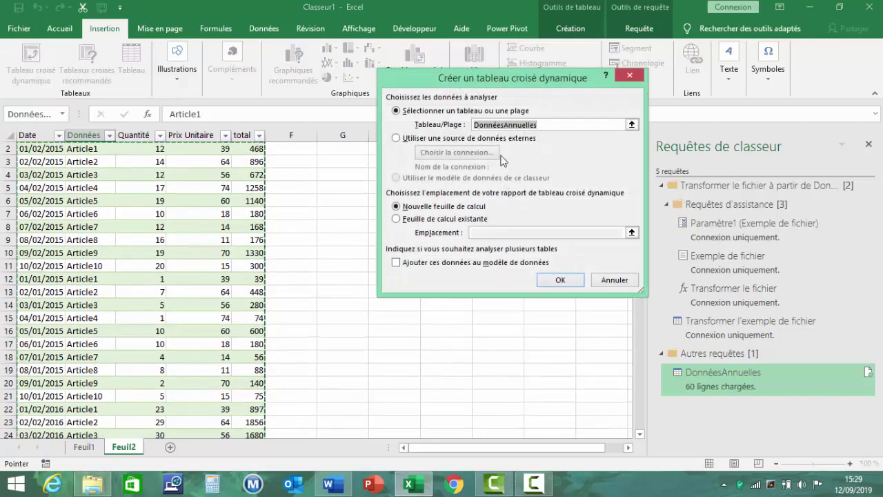
pyautogui.click(561, 281)
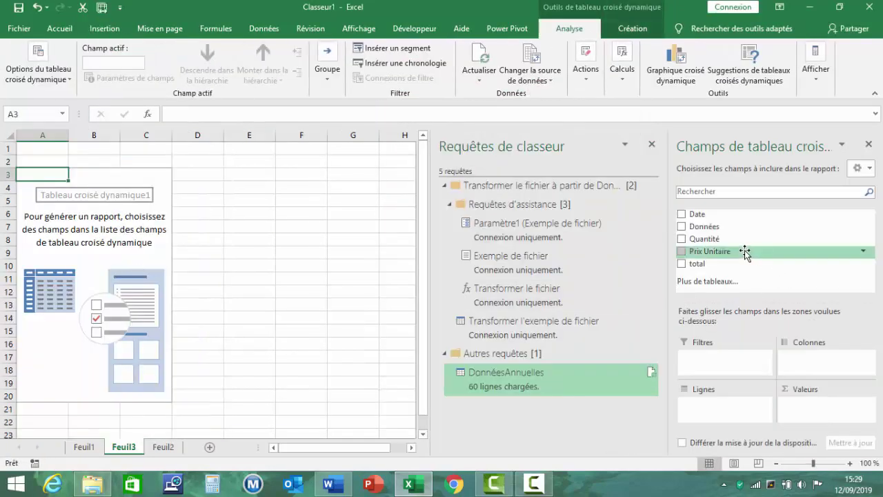
# Sum total in Values and group rows by Date, giving years 2015–2017 with grand total 65804.
pyautogui.moveTo(712, 263); pyautogui.dragTo(807, 407)
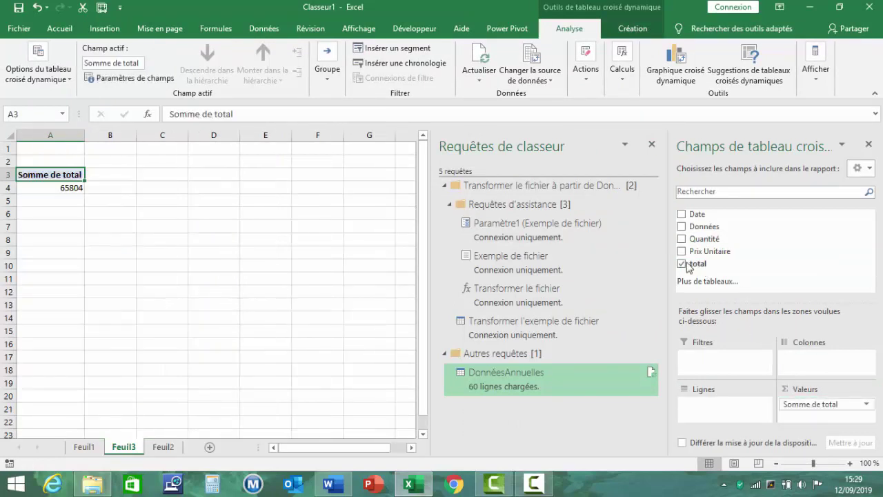
pyautogui.click(651, 146)
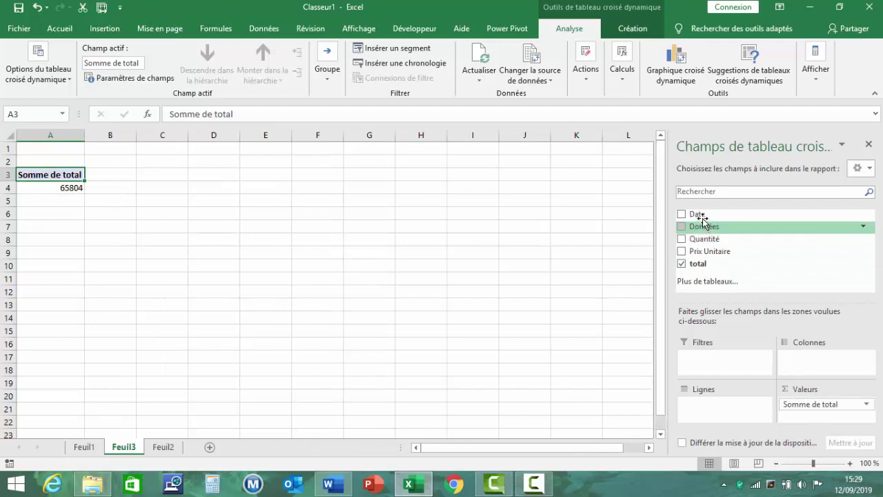
pyautogui.moveTo(703, 218); pyautogui.dragTo(704, 380)
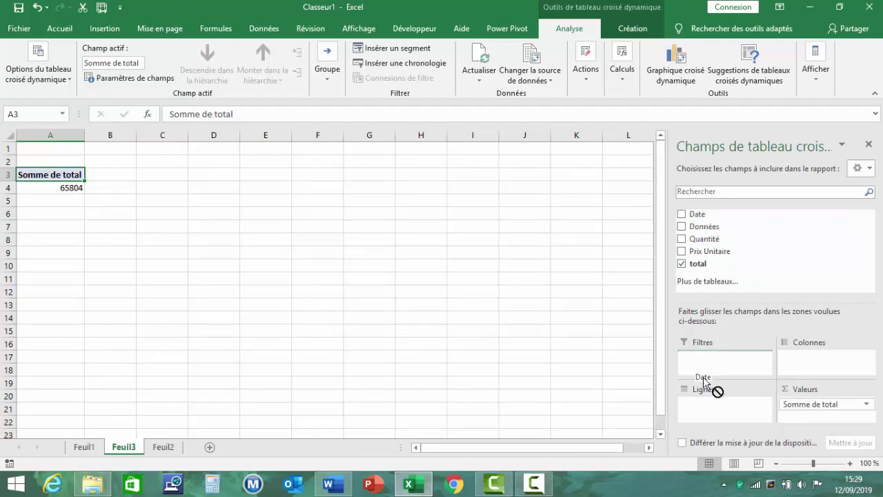
pyautogui.moveTo(704, 380); pyautogui.dragTo(699, 409)
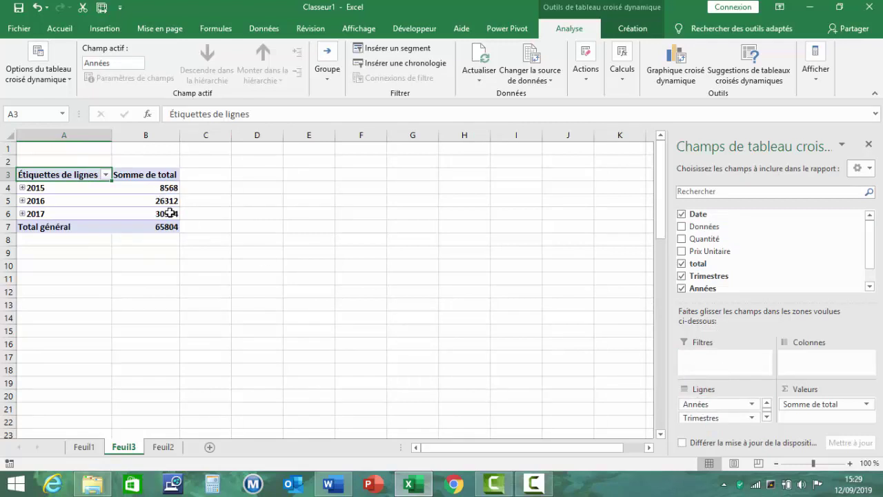
pyautogui.click(169, 213)
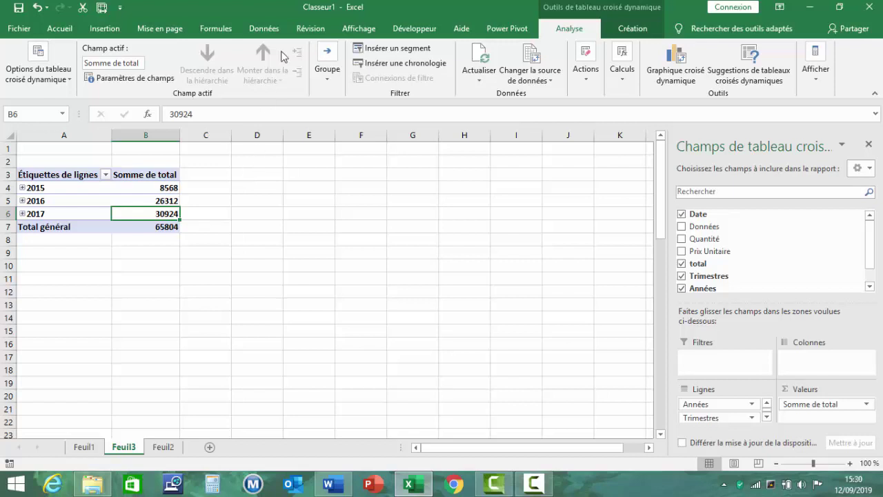
pyautogui.click(264, 28)
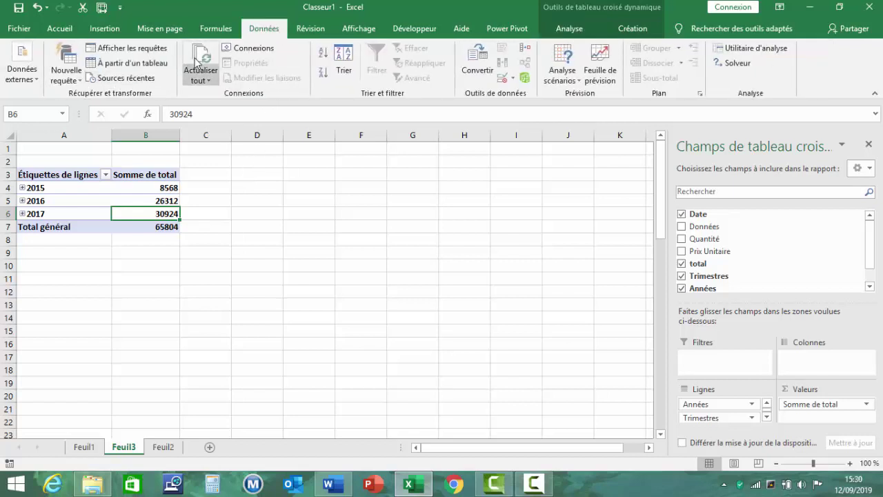
pyautogui.click(200, 81)
pyautogui.click(89, 200)
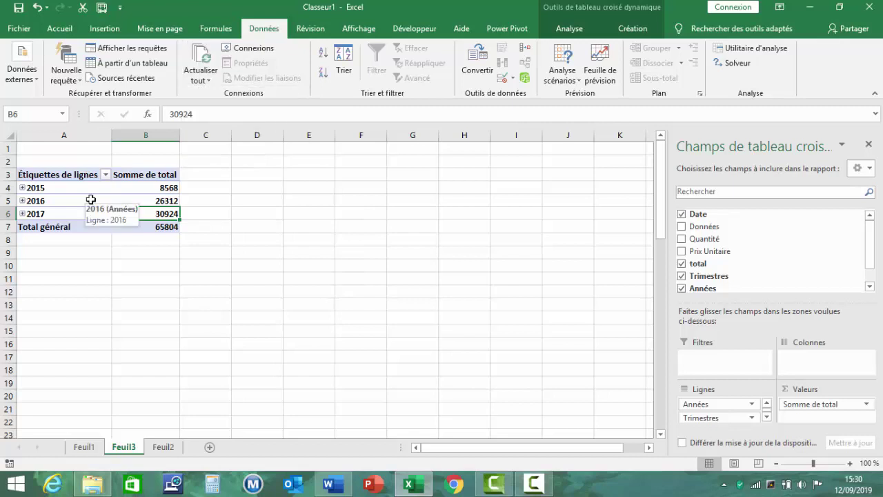